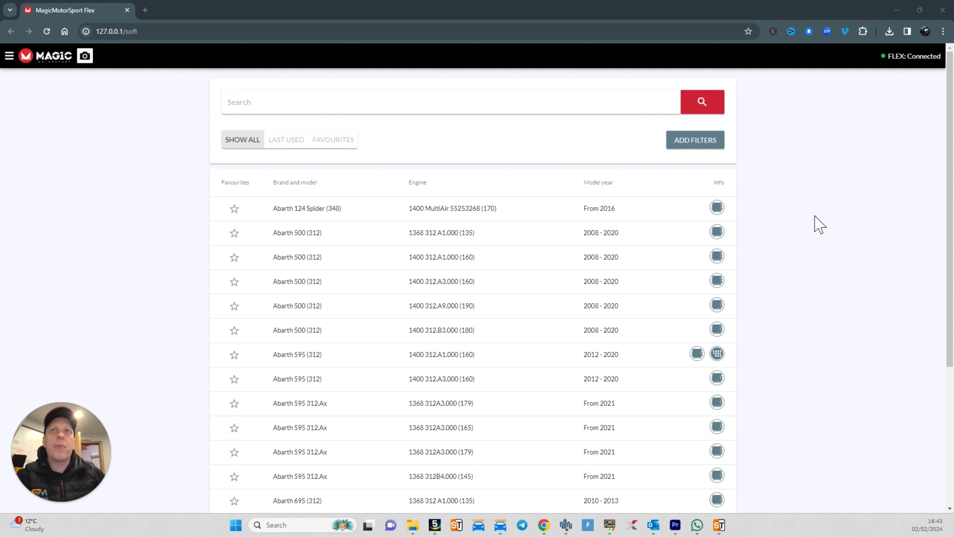
- Review the language, server, connection status and checksum settings, then return to the FLEX vehicle list
{"action": "left_click", "coordinate": [10, 57]}
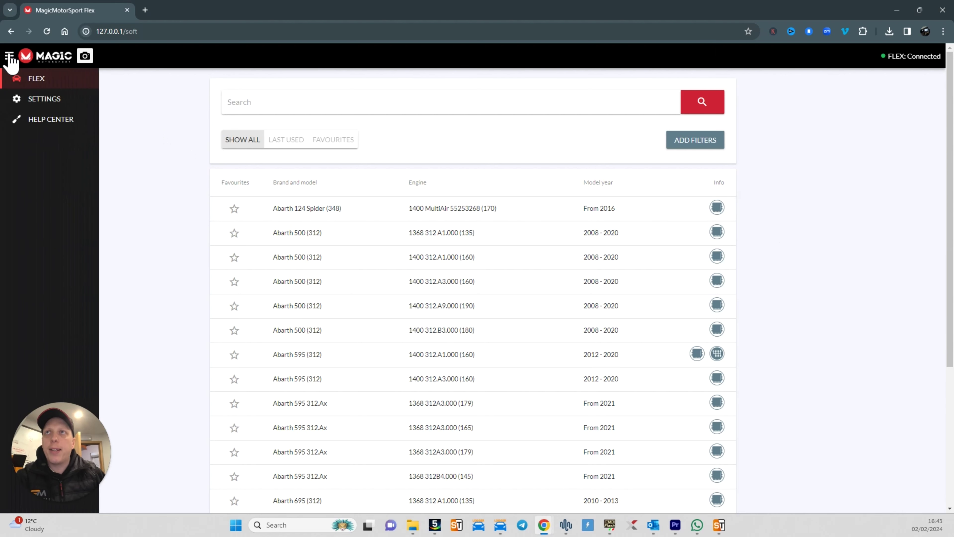
{"action": "left_click", "coordinate": [49, 99]}
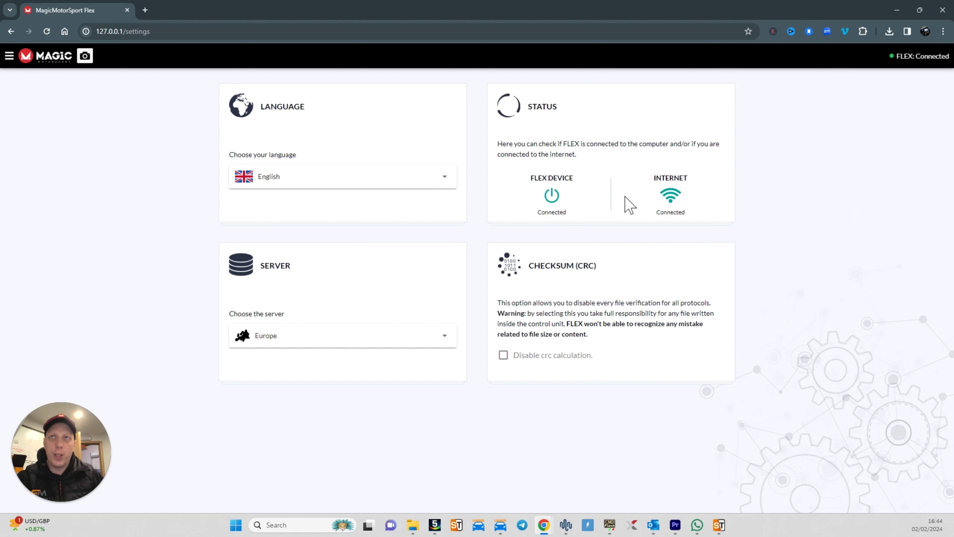
{"action": "left_click", "coordinate": [10, 57]}
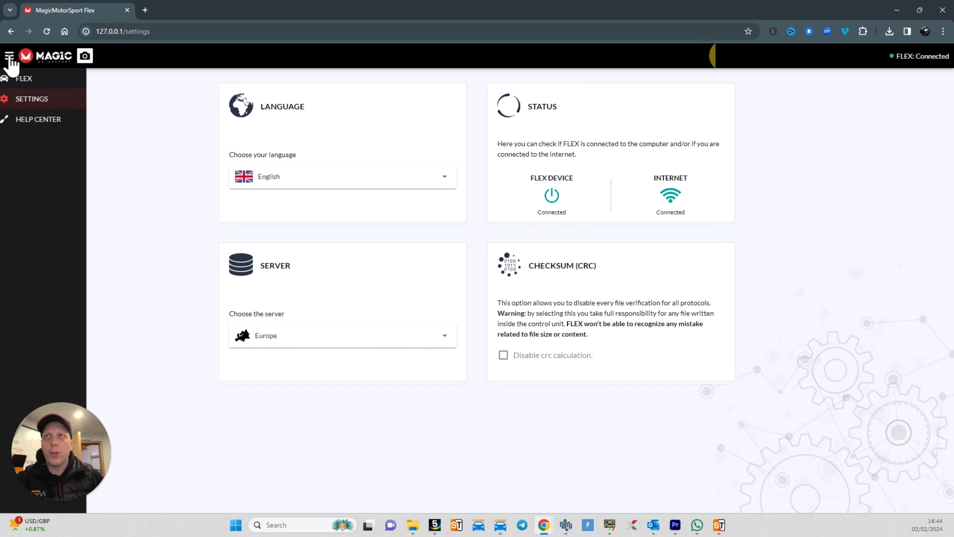
{"action": "left_click", "coordinate": [39, 80]}
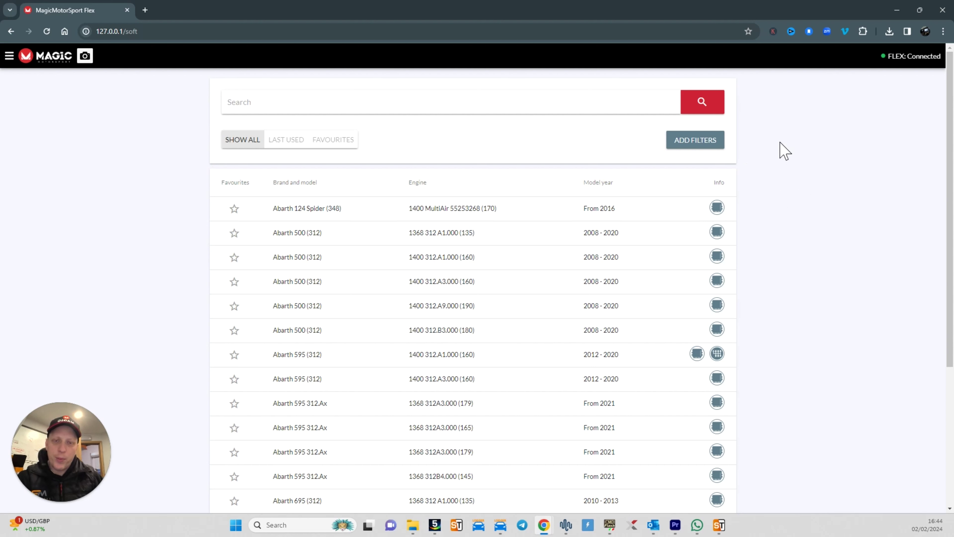
- Look through the vehicle list and check the last used and favourite vehicles before showing all vehicles again
{"action": "scroll", "coordinate": [784, 150], "scroll_direction": "down", "scroll_amount": 6}
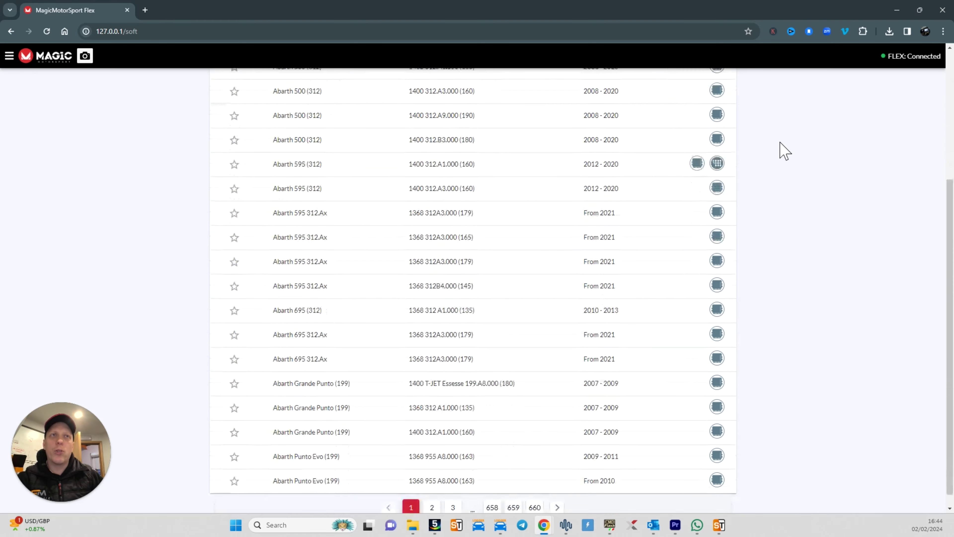
{"action": "scroll", "coordinate": [784, 151], "scroll_direction": "up", "scroll_amount": 6}
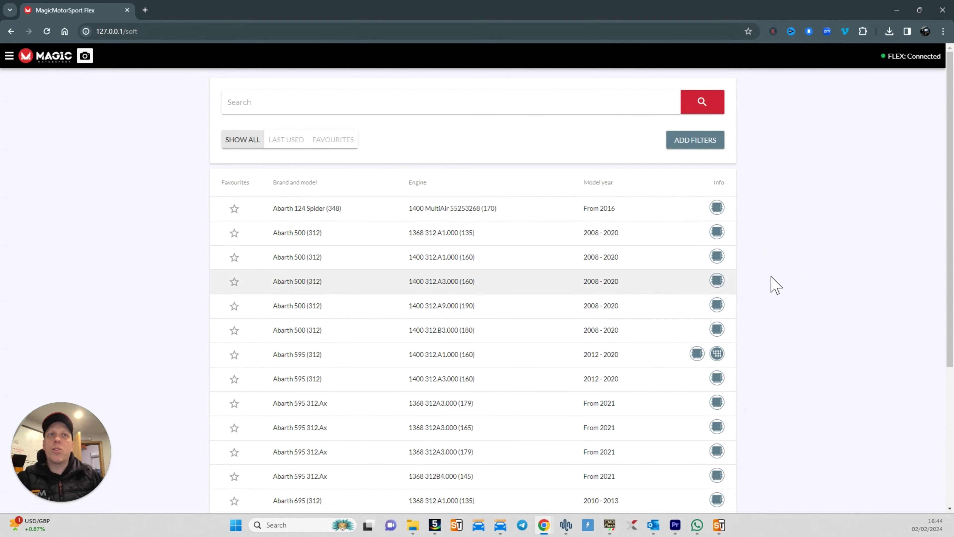
{"action": "scroll", "coordinate": [785, 284], "scroll_direction": "down", "scroll_amount": 2}
{"action": "scroll", "coordinate": [784, 283], "scroll_direction": "up", "scroll_amount": 2}
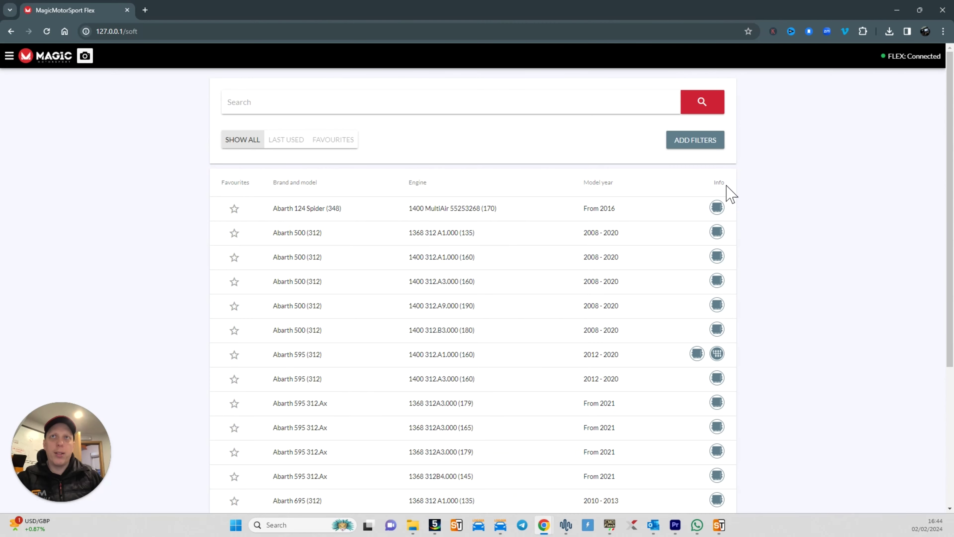
{"action": "left_click", "coordinate": [290, 144]}
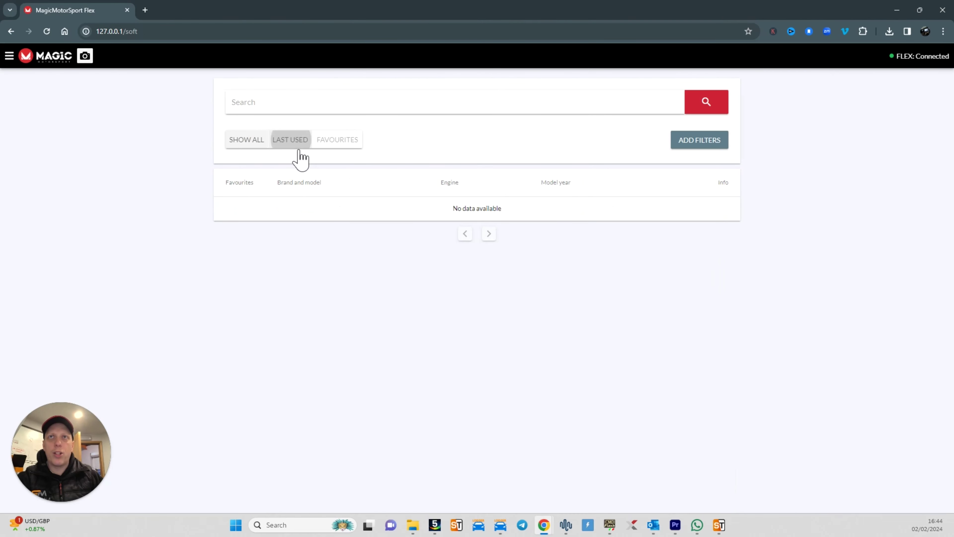
{"action": "left_click", "coordinate": [337, 144]}
{"action": "left_click", "coordinate": [251, 144]}
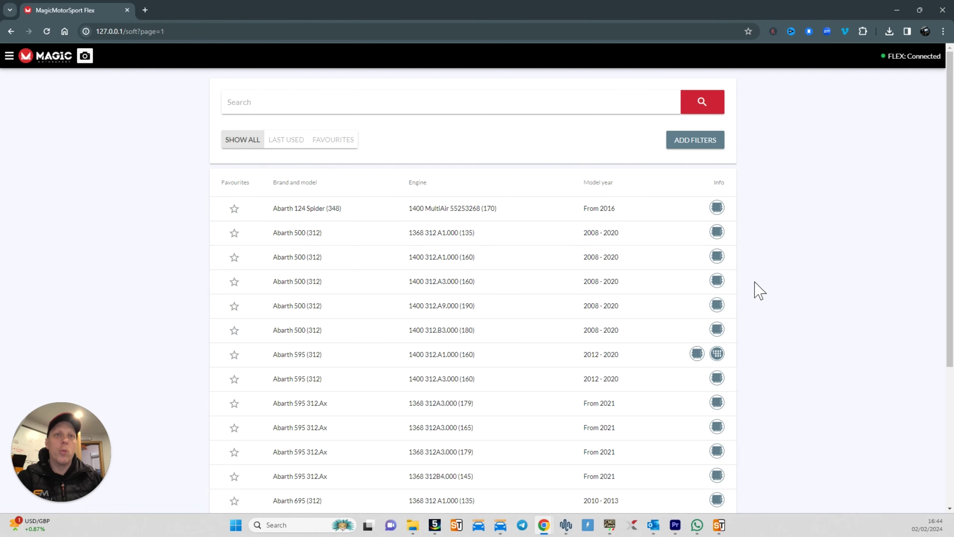
- Search the vehicles for "bmw m2" and open the BMW M2-Series (F87) with the 2998 S55B30T0 (437) engine
{"action": "left_click", "coordinate": [295, 109]}
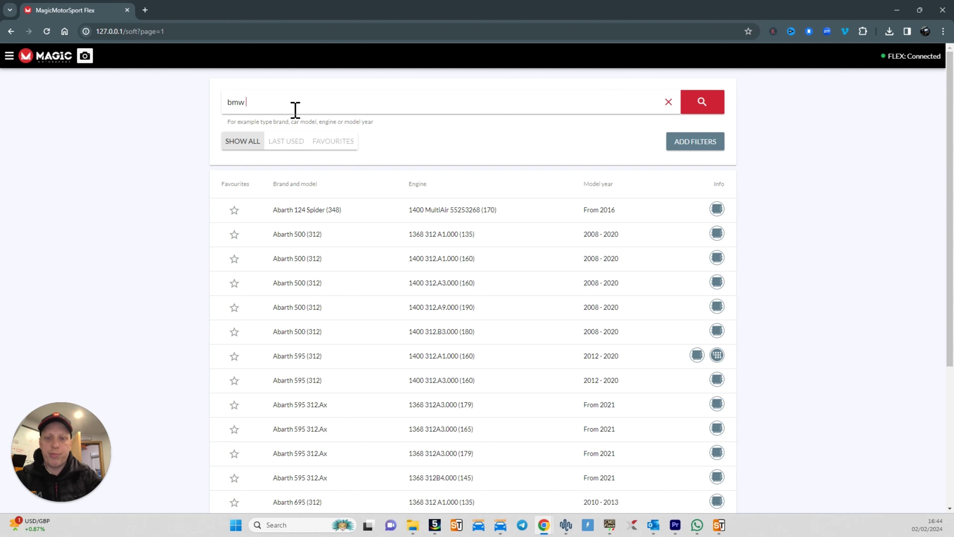
{"action": "key", "text": "Return"}
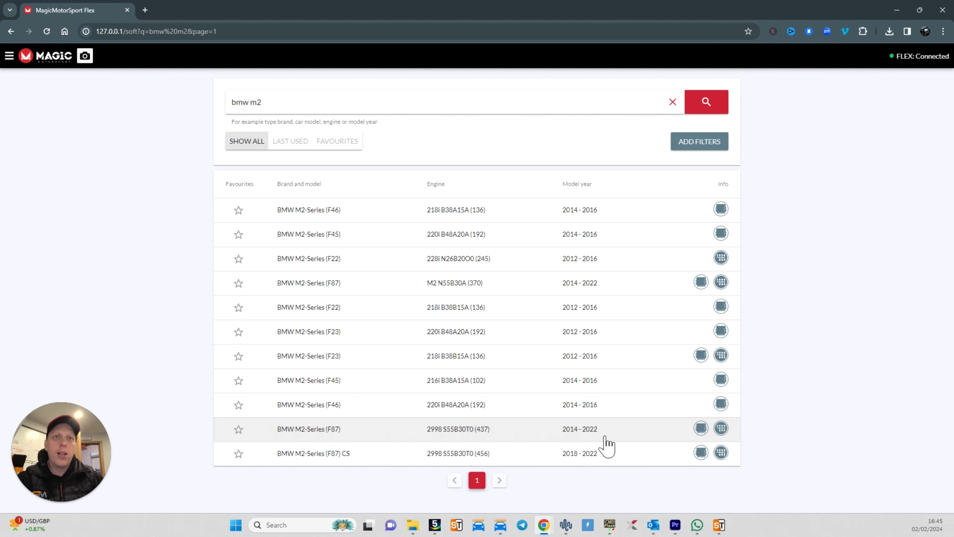
{"action": "mouse_move", "coordinate": [702, 433]}
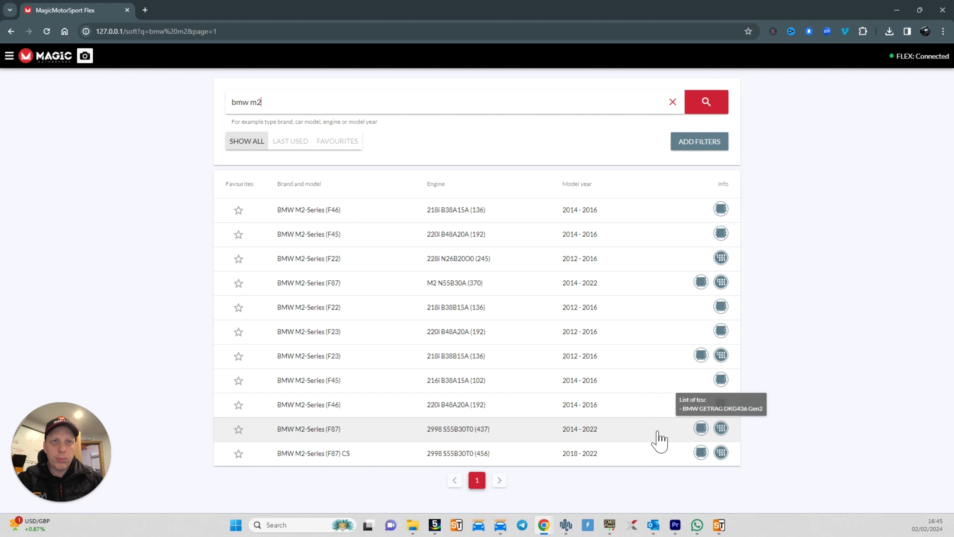
{"action": "left_click", "coordinate": [637, 429]}
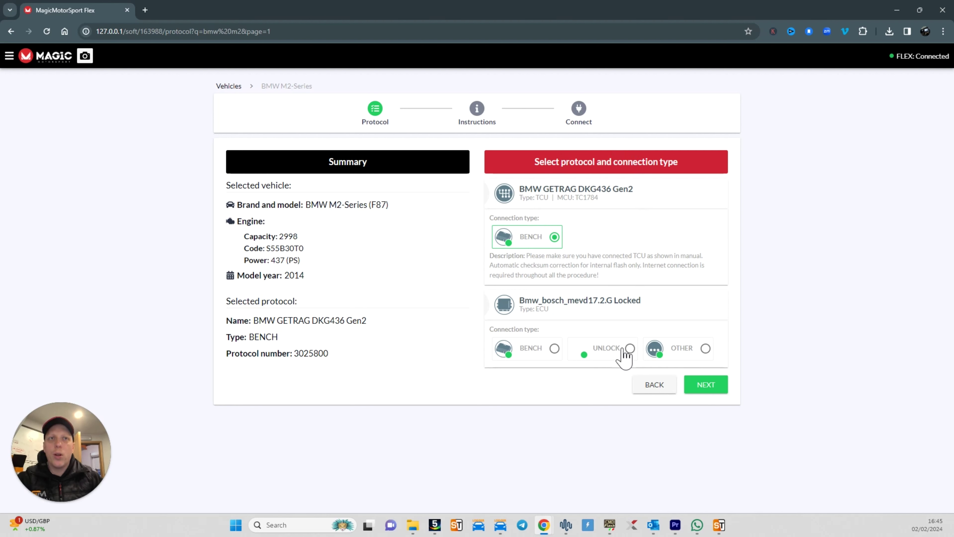
- Choose the BENCH connection type for the Bmw_bosch_mevd17.2.G Locked ECU protocol and continue to the instructions
{"action": "left_click", "coordinate": [617, 355]}
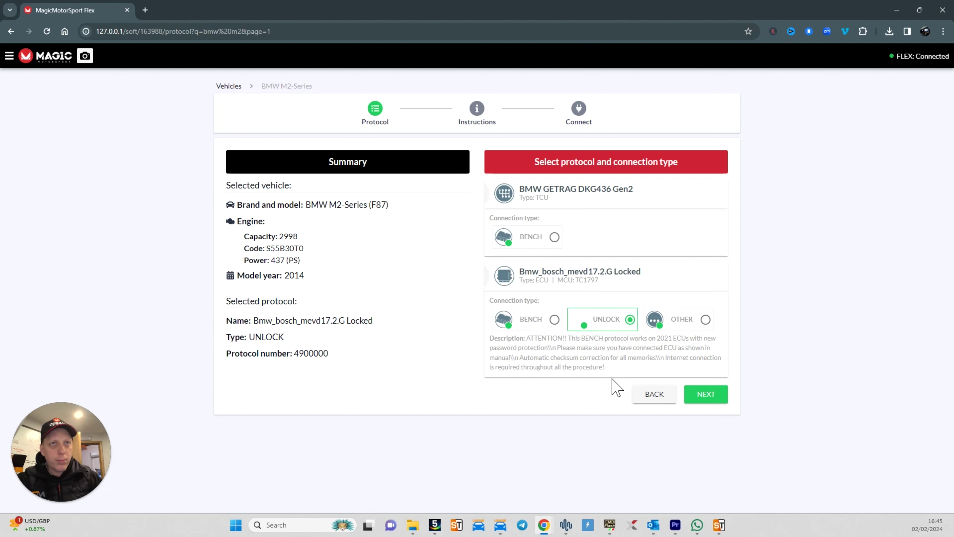
{"action": "left_click", "coordinate": [679, 333]}
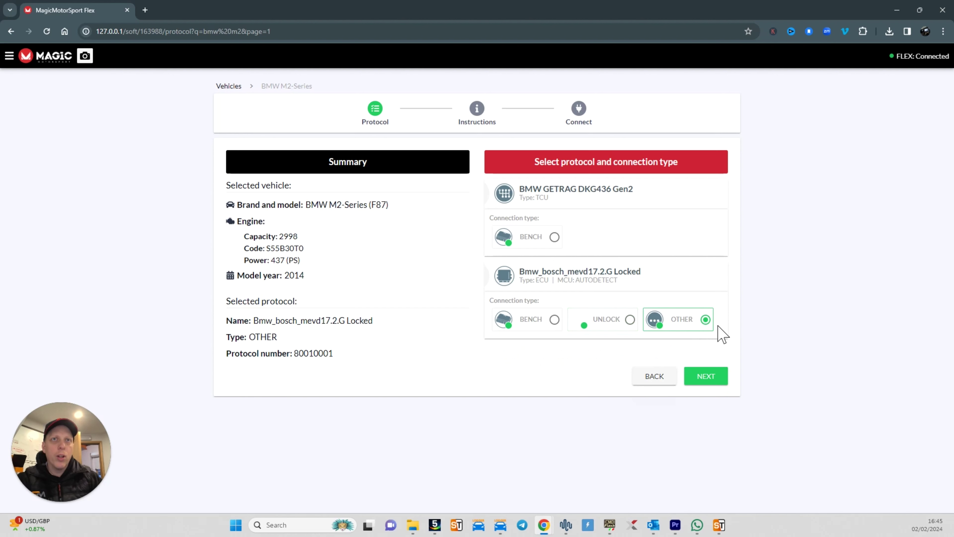
{"action": "left_click", "coordinate": [554, 319]}
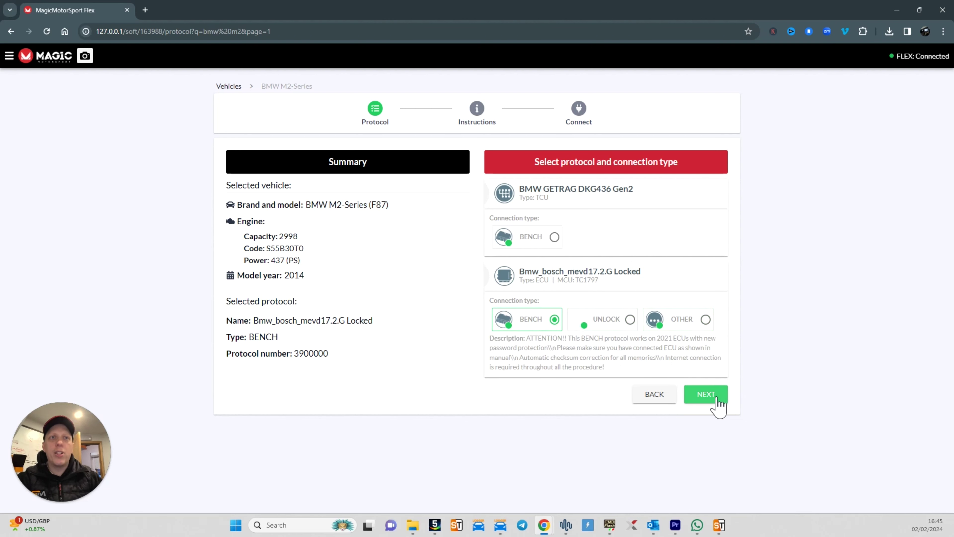
{"action": "left_click", "coordinate": [706, 394]}
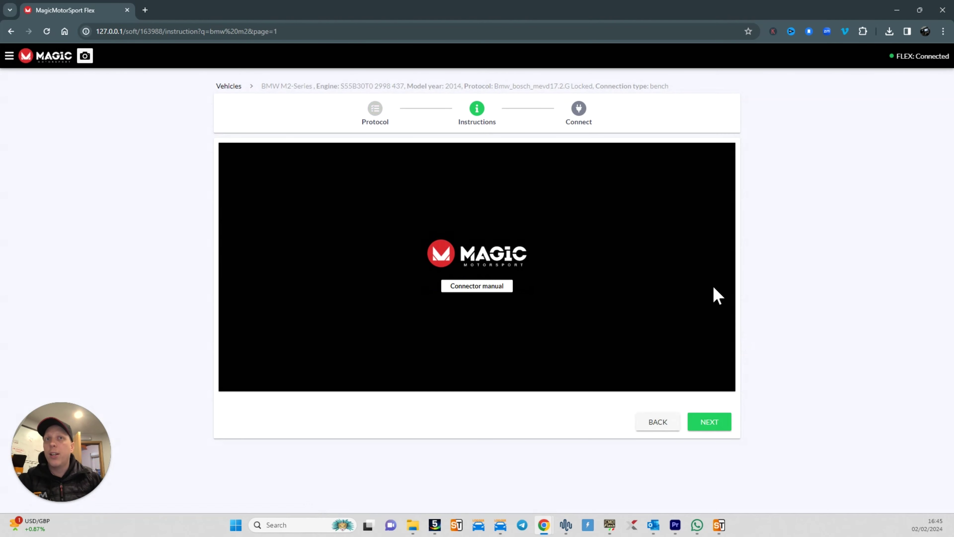
- Open the connector manual and examine the coloured pins up close, including the port details of the upper red pin
{"action": "left_click", "coordinate": [511, 287]}
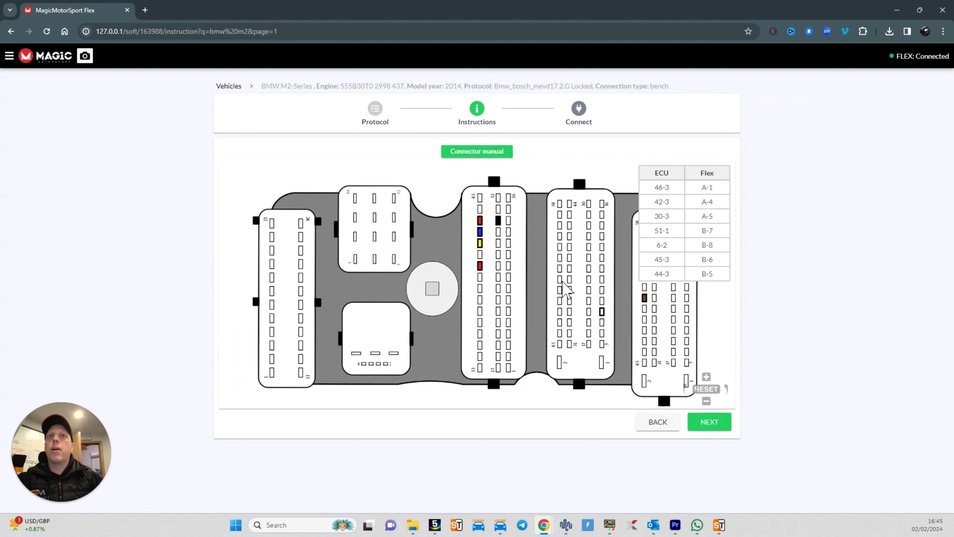
{"action": "scroll", "coordinate": [548, 274], "scroll_direction": "down", "scroll_amount": 5}
{"action": "scroll", "coordinate": [546, 271], "scroll_direction": "up", "scroll_amount": 5}
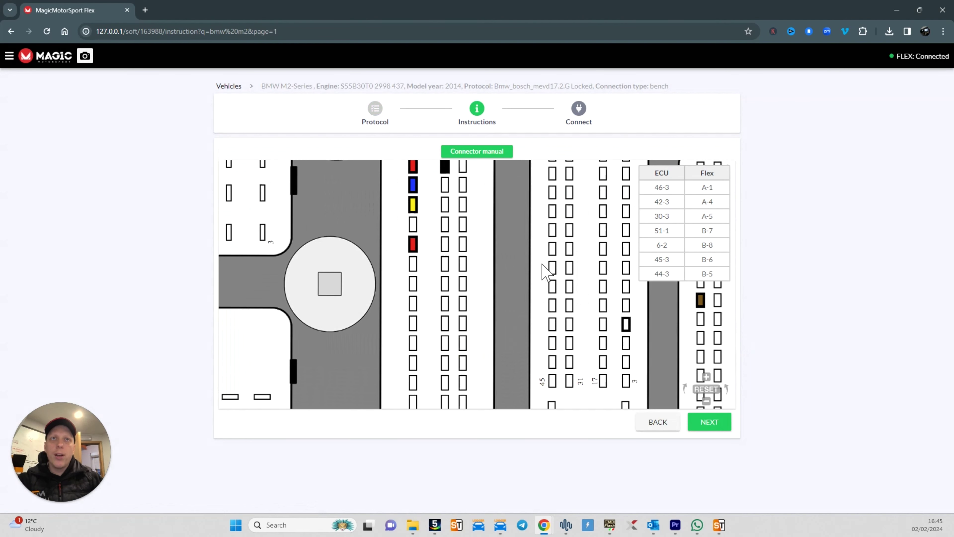
{"action": "scroll", "coordinate": [547, 272], "scroll_direction": "down", "scroll_amount": 5}
{"action": "scroll", "coordinate": [540, 248], "scroll_direction": "up", "scroll_amount": 5}
{"action": "scroll", "coordinate": [558, 277], "scroll_direction": "up", "scroll_amount": 2}
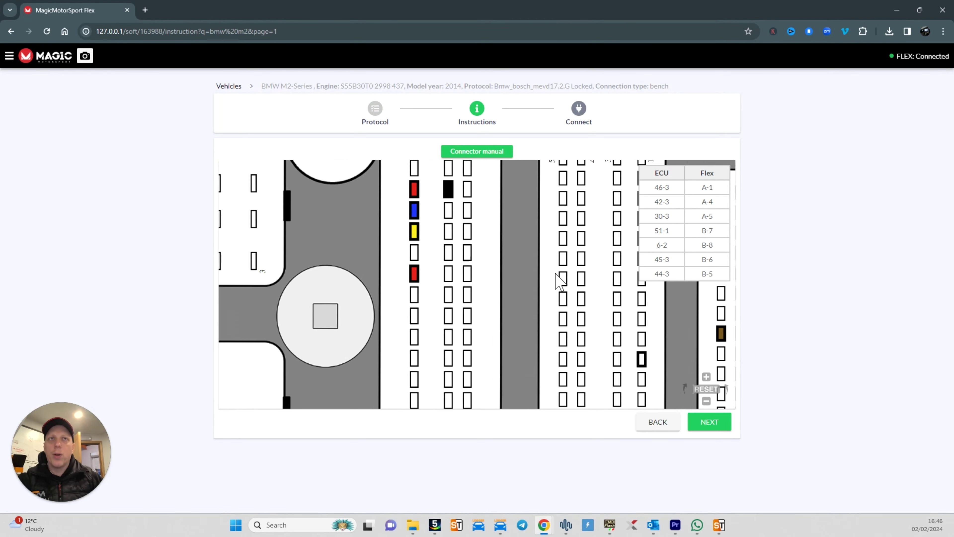
{"action": "left_click_drag", "start_coordinate": [561, 289], "coordinate": [570, 320]}
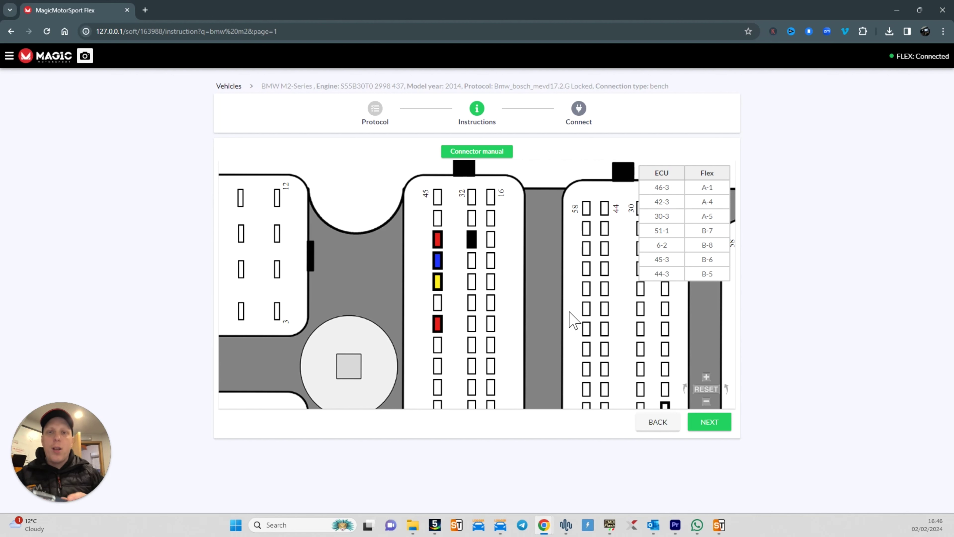
{"action": "mouse_move", "coordinate": [441, 237]}
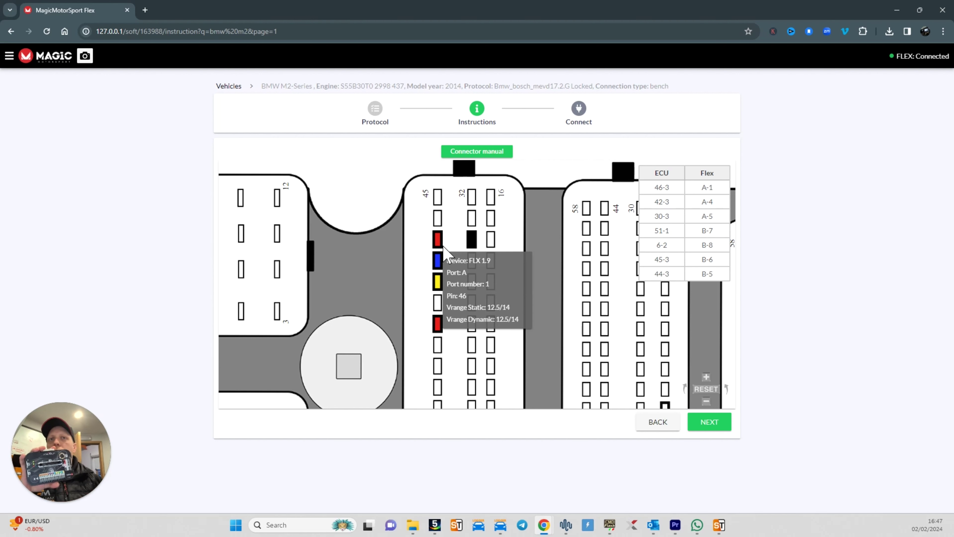
- Examine the marked pins on the two rightmost ECU connectors, then view the complete connector diagram
{"action": "scroll", "coordinate": [543, 273], "scroll_direction": "down", "scroll_amount": 5}
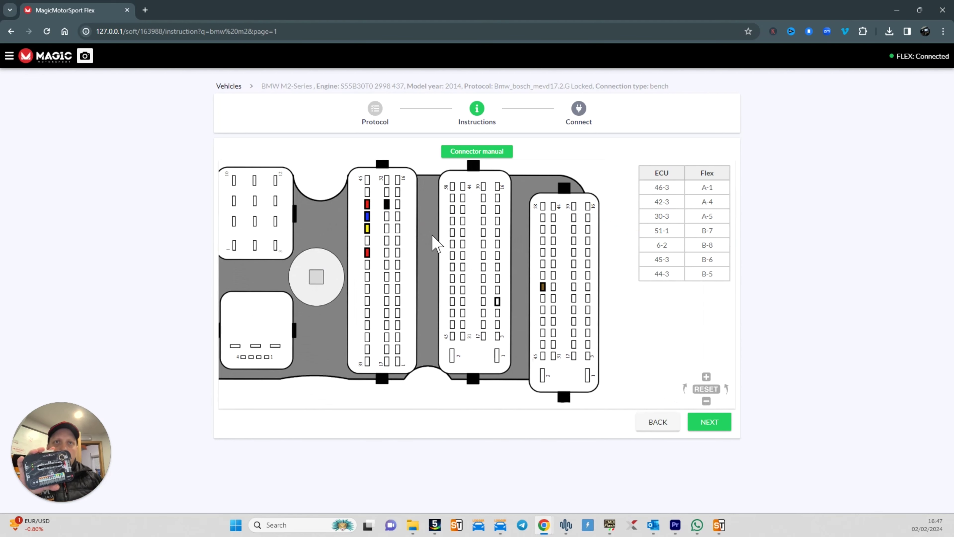
{"action": "left_click_drag", "start_coordinate": [432, 237], "coordinate": [429, 244]}
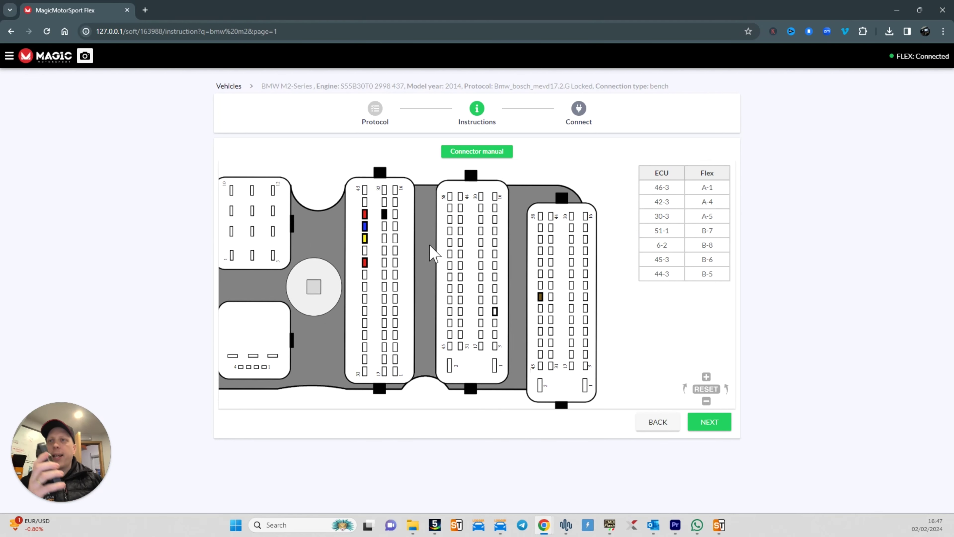
{"action": "mouse_move", "coordinate": [494, 315]}
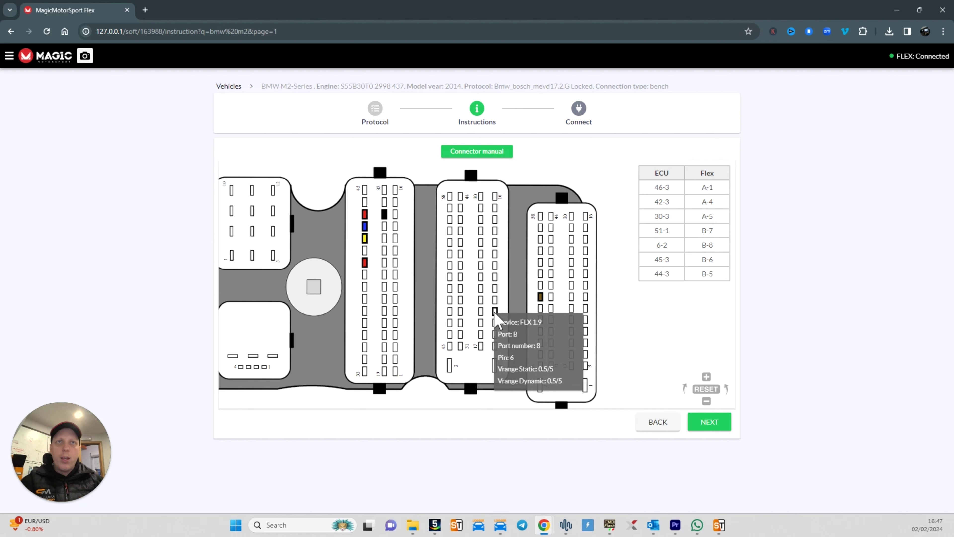
{"action": "mouse_move", "coordinate": [543, 298]}
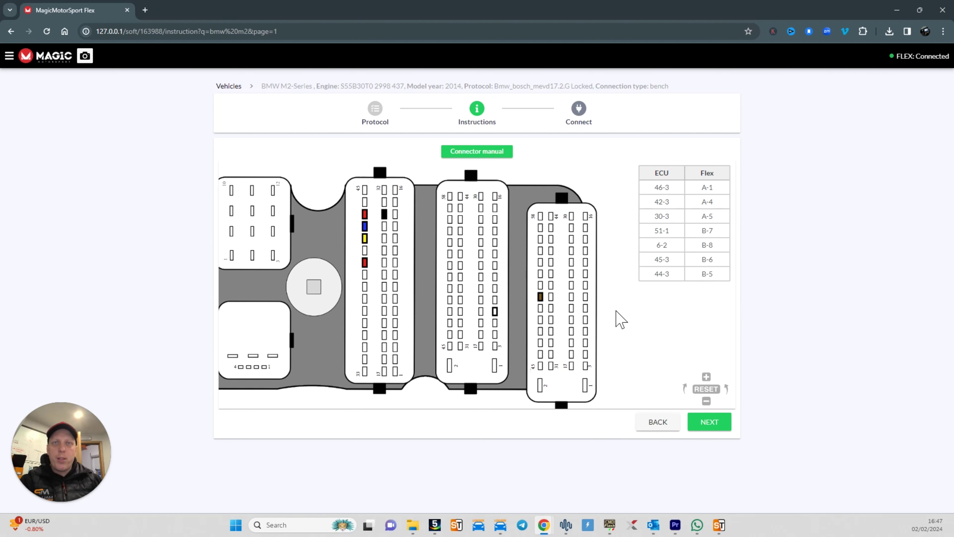
{"action": "left_click_drag", "start_coordinate": [661, 313], "coordinate": [731, 325]}
{"action": "scroll", "coordinate": [678, 326], "scroll_direction": "down", "scroll_amount": 3}
{"action": "scroll", "coordinate": [517, 272], "scroll_direction": "up", "scroll_amount": 4}
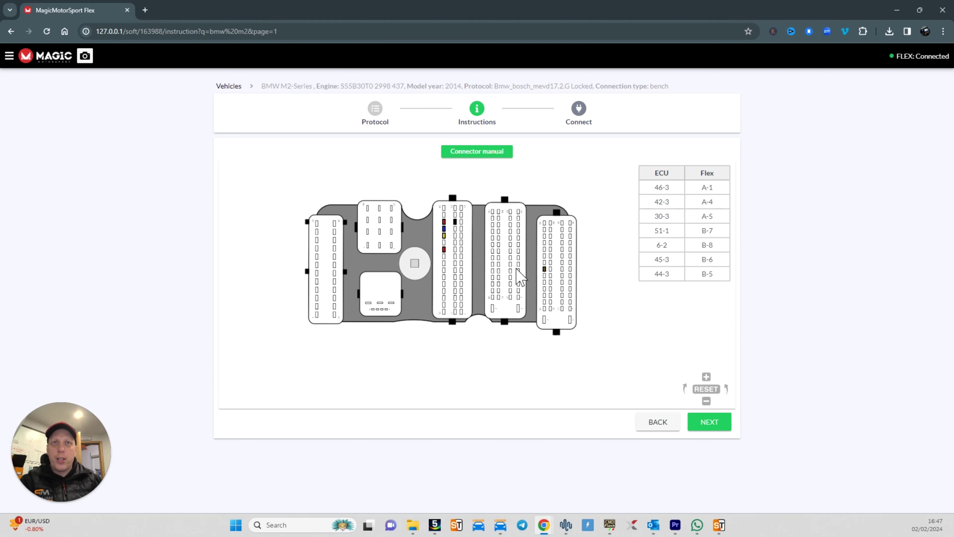
{"action": "scroll", "coordinate": [540, 286], "scroll_direction": "down", "scroll_amount": 1}
{"action": "scroll", "coordinate": [541, 286], "scroll_direction": "down", "scroll_amount": 2}
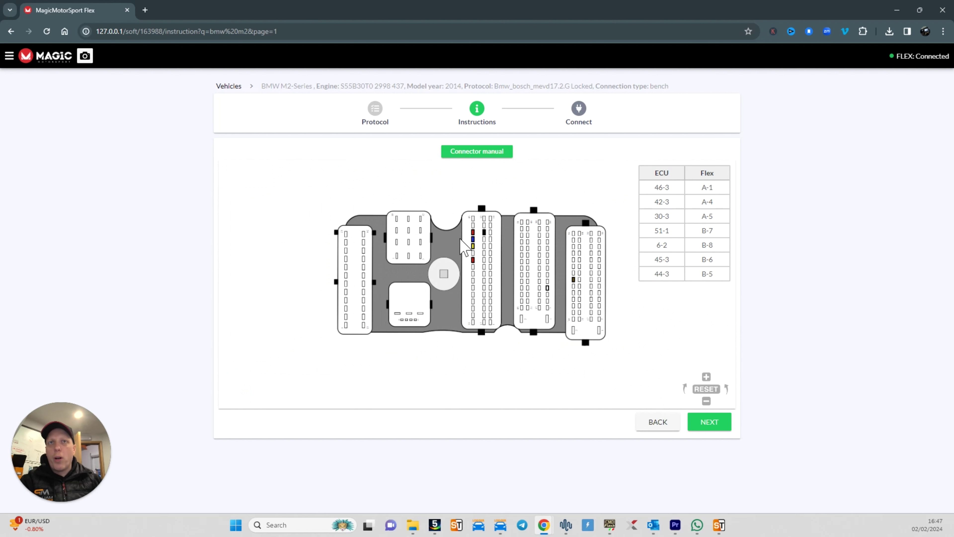
{"action": "left_click_drag", "start_coordinate": [675, 322], "coordinate": [621, 316]}
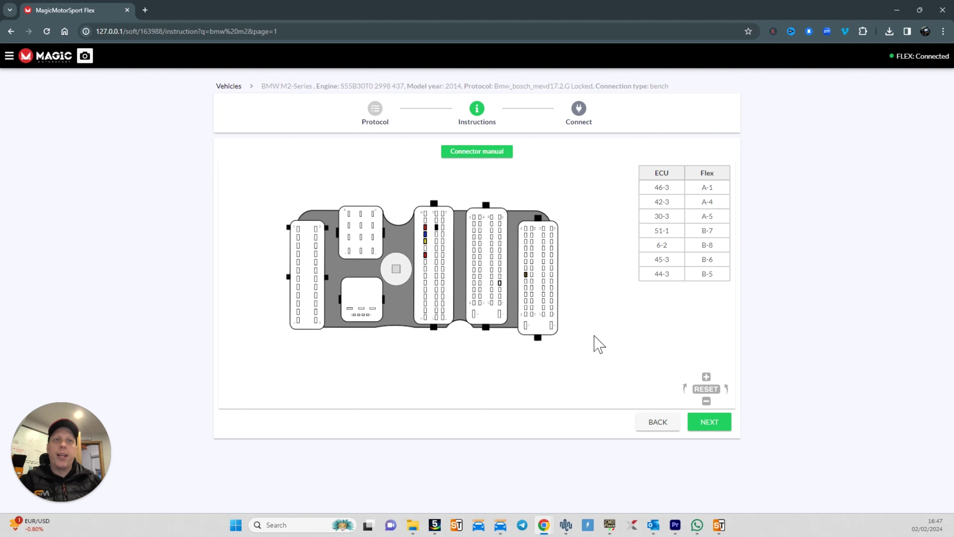
- Continue to the Connect stage and detach the log console into a separate window clear of the Status area
{"action": "left_click", "coordinate": [716, 431]}
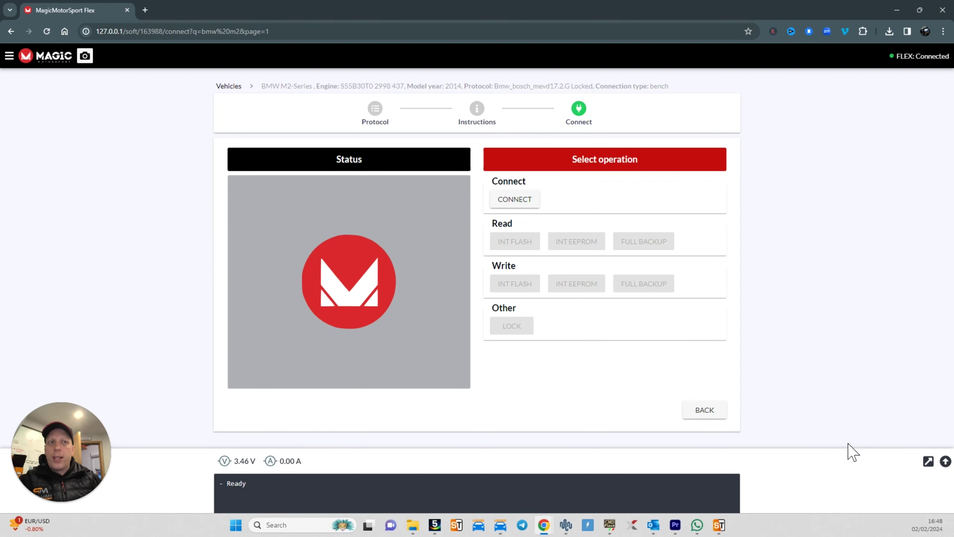
{"action": "left_click", "coordinate": [857, 457]}
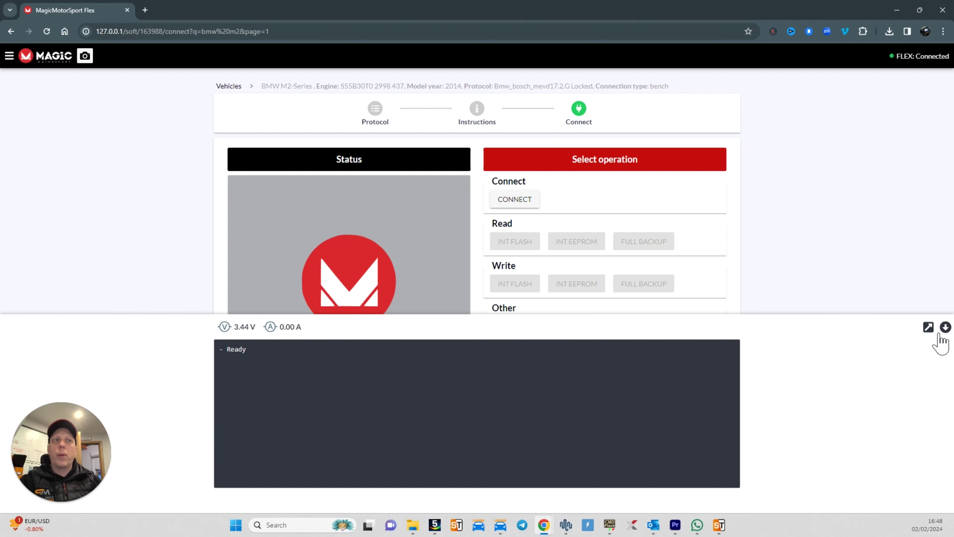
{"action": "left_click", "coordinate": [945, 327]}
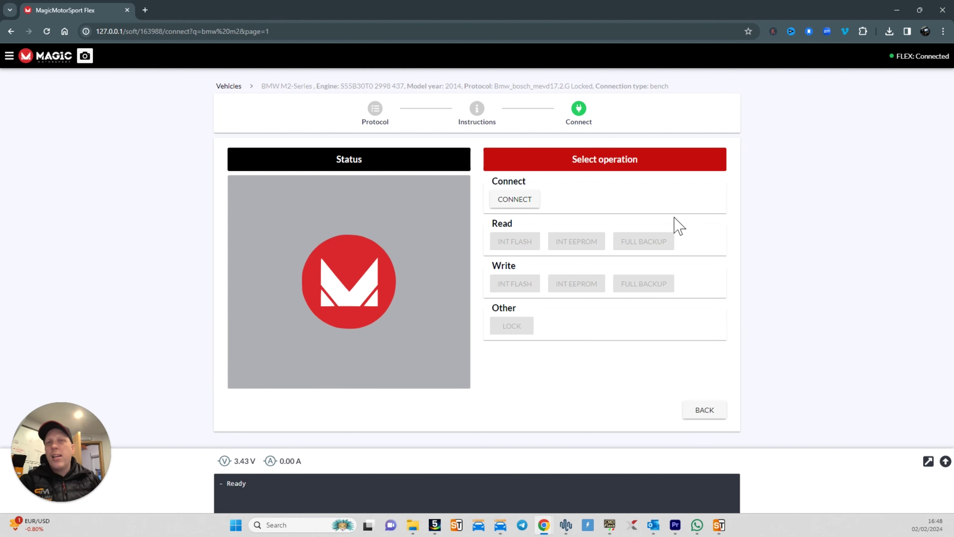
{"action": "left_click", "coordinate": [945, 461]}
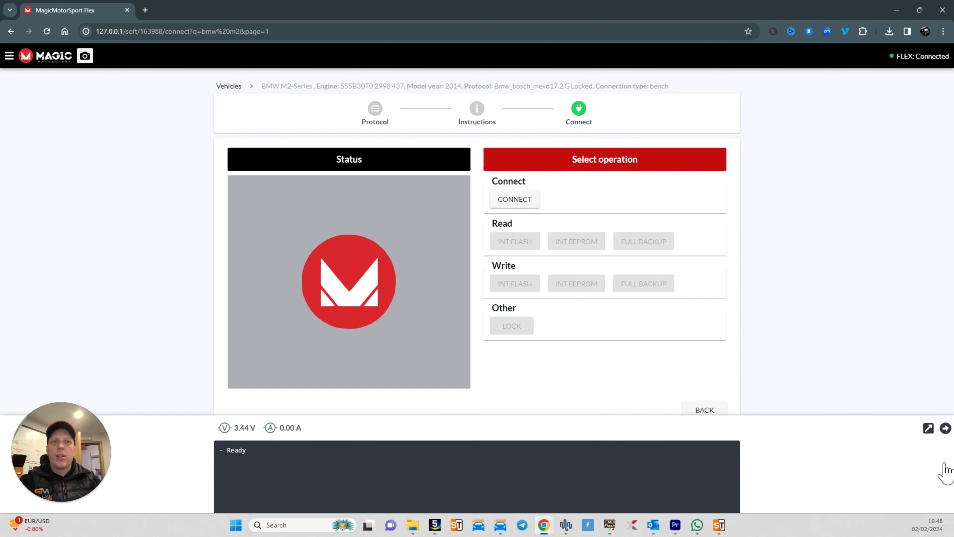
{"action": "left_click", "coordinate": [928, 335]}
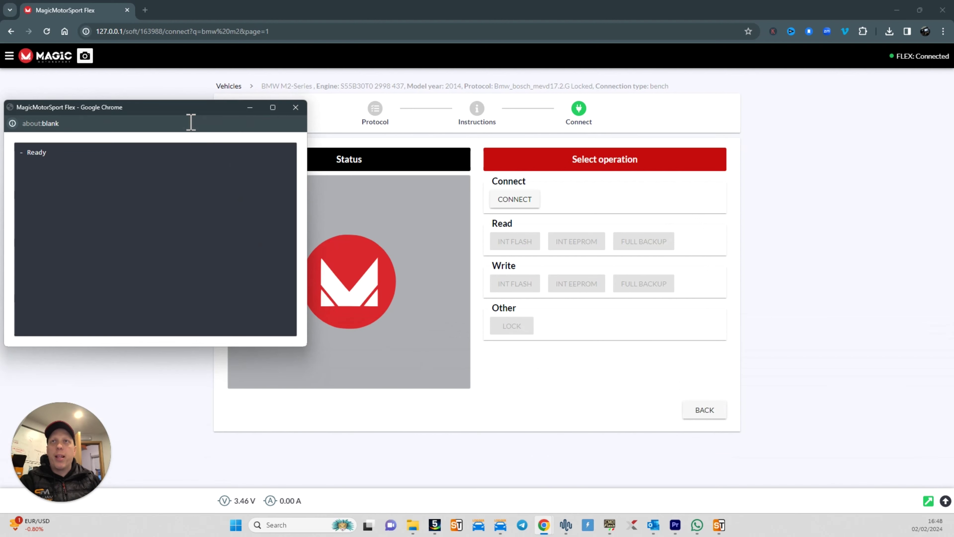
{"action": "left_click_drag", "start_coordinate": [171, 109], "coordinate": [785, 146]}
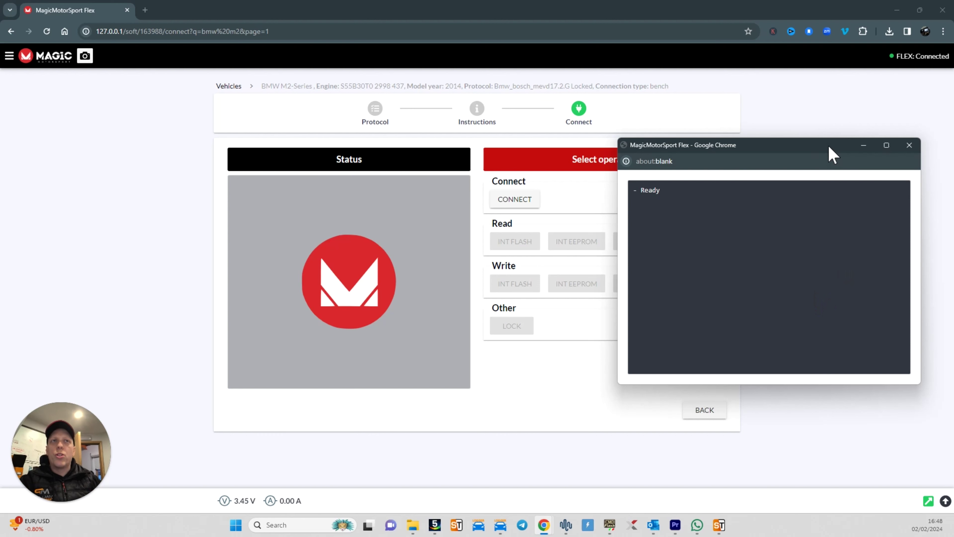
- Close the detached log console window and return to the vehicle list
{"action": "left_click_drag", "start_coordinate": [828, 144], "coordinate": [801, 179]}
{"action": "left_click", "coordinate": [881, 179]}
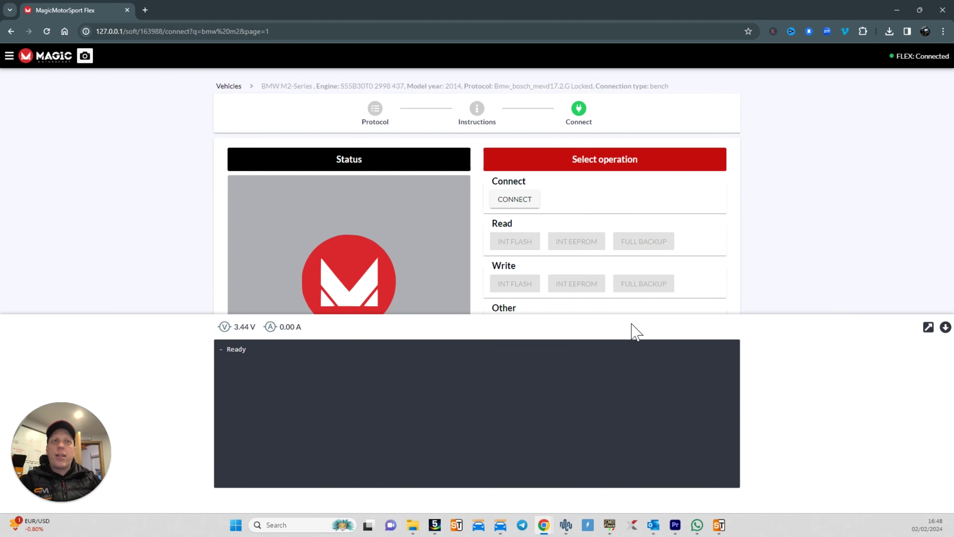
{"action": "left_click", "coordinate": [229, 87]}
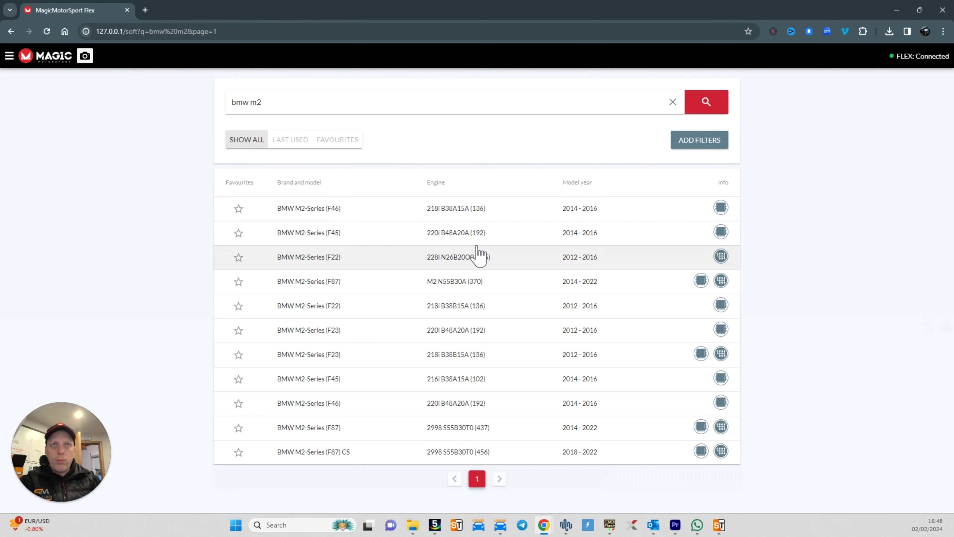
- Select the BMW M2-Series (F45) 220i B48A20A (192) and continue to the instructions with the OBD connection type
{"action": "left_click", "coordinate": [479, 240]}
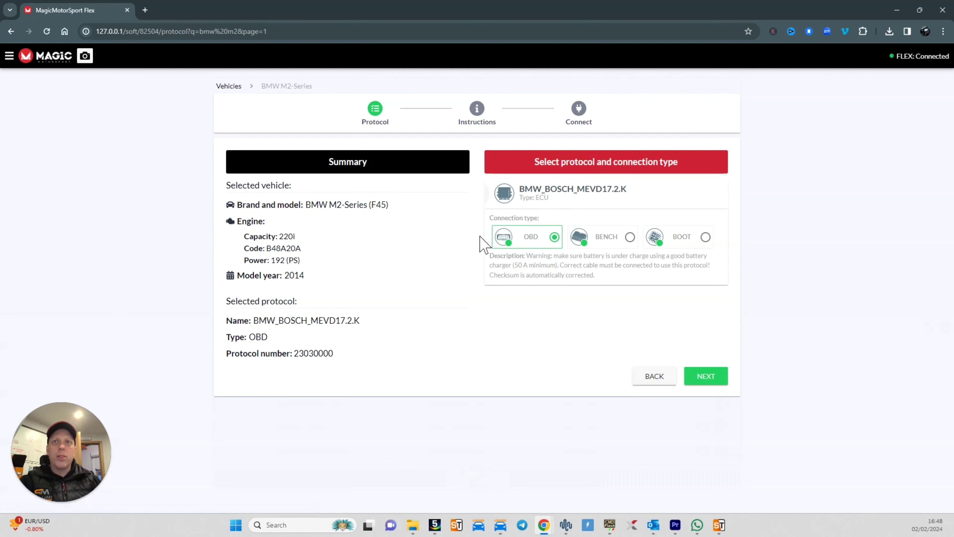
{"action": "left_click", "coordinate": [706, 376]}
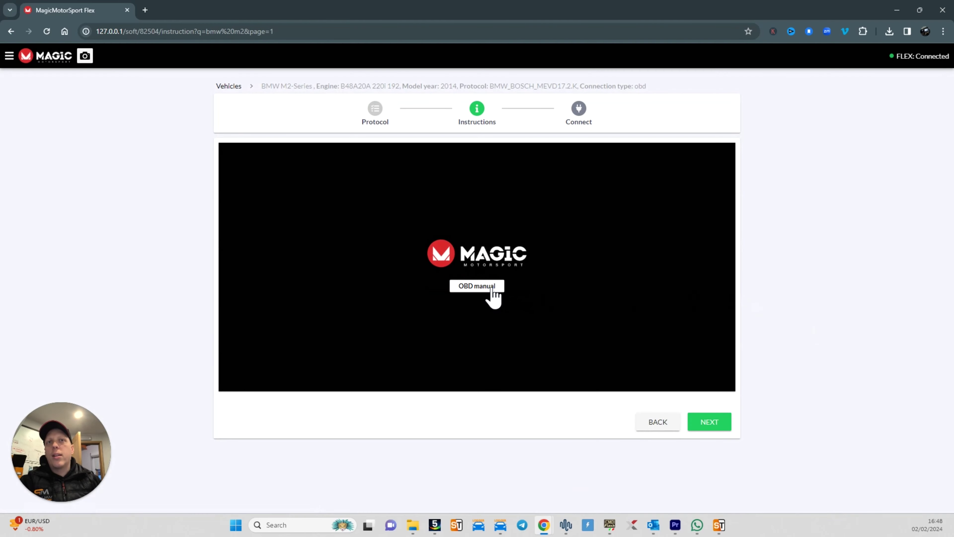
- Open the OBD manual and examine the wiring from the FLEX unit through the FLX 2.11 cable to the car's OBD socket
{"action": "scroll", "coordinate": [465, 312], "scroll_direction": "up", "scroll_amount": 2}
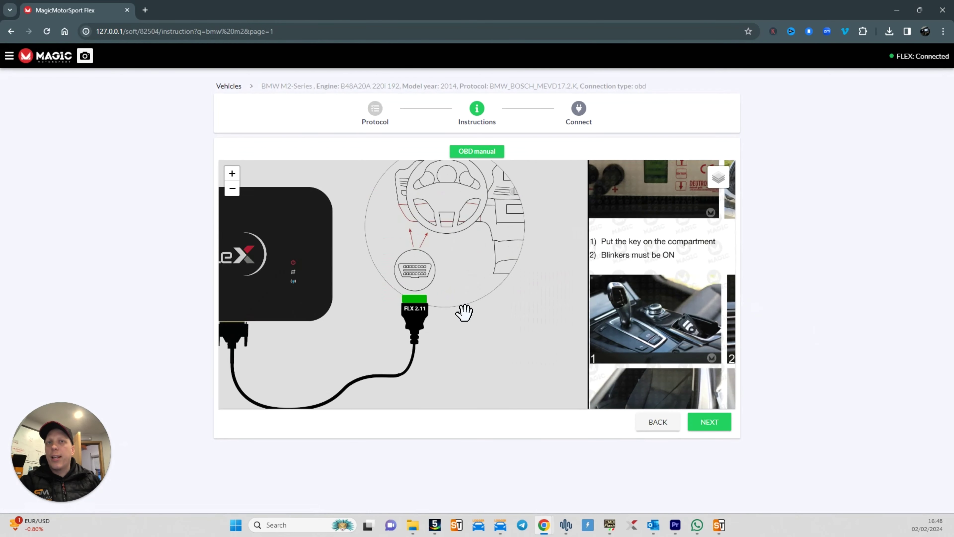
{"action": "left_click_drag", "start_coordinate": [450, 312], "coordinate": [536, 250]}
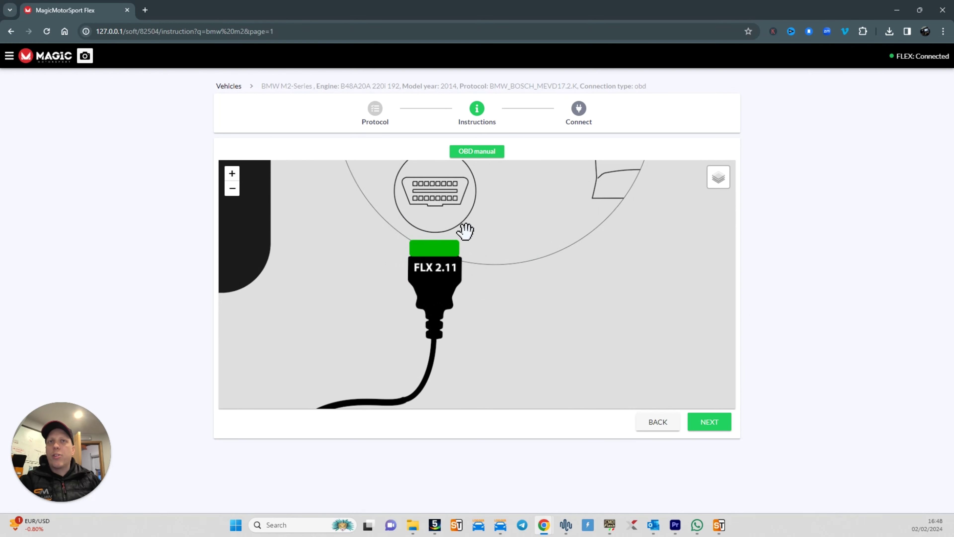
{"action": "scroll", "coordinate": [529, 280], "scroll_direction": "down", "scroll_amount": 2}
{"action": "scroll", "coordinate": [529, 280], "scroll_direction": "down", "scroll_amount": 3}
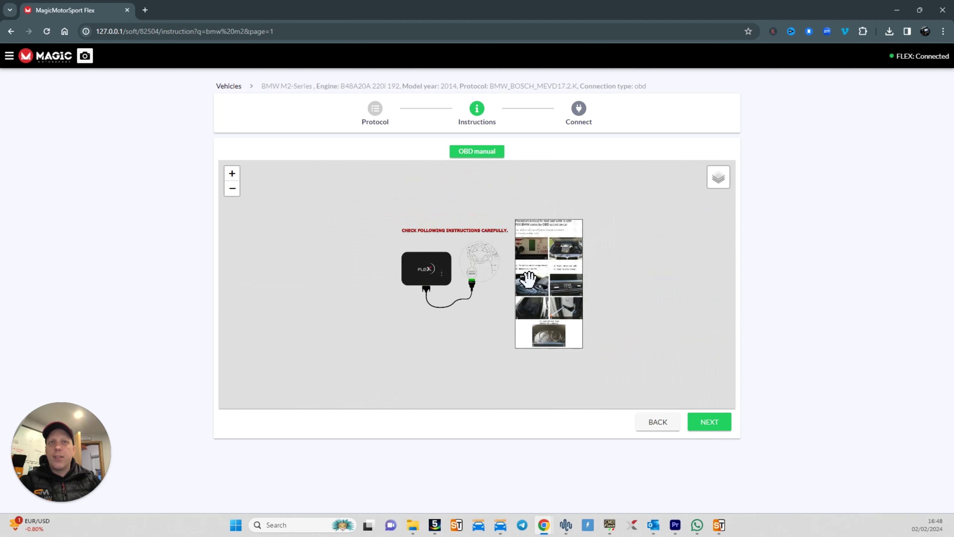
{"action": "scroll", "coordinate": [529, 280], "scroll_direction": "up", "scroll_amount": 2}
{"action": "scroll", "coordinate": [528, 279], "scroll_direction": "down", "scroll_amount": 1}
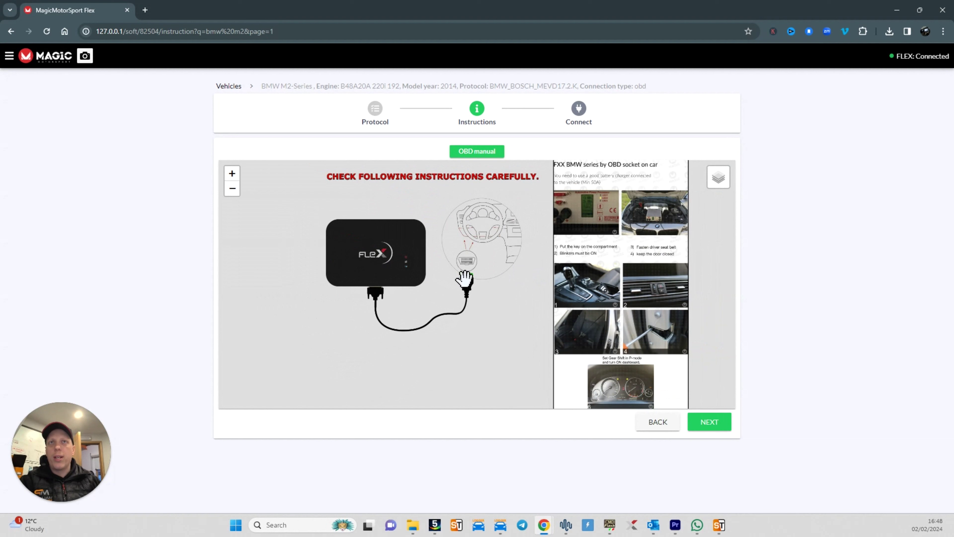
{"action": "scroll", "coordinate": [469, 272], "scroll_direction": "down", "scroll_amount": 1}
{"action": "scroll", "coordinate": [469, 273], "scroll_direction": "up", "scroll_amount": 2}
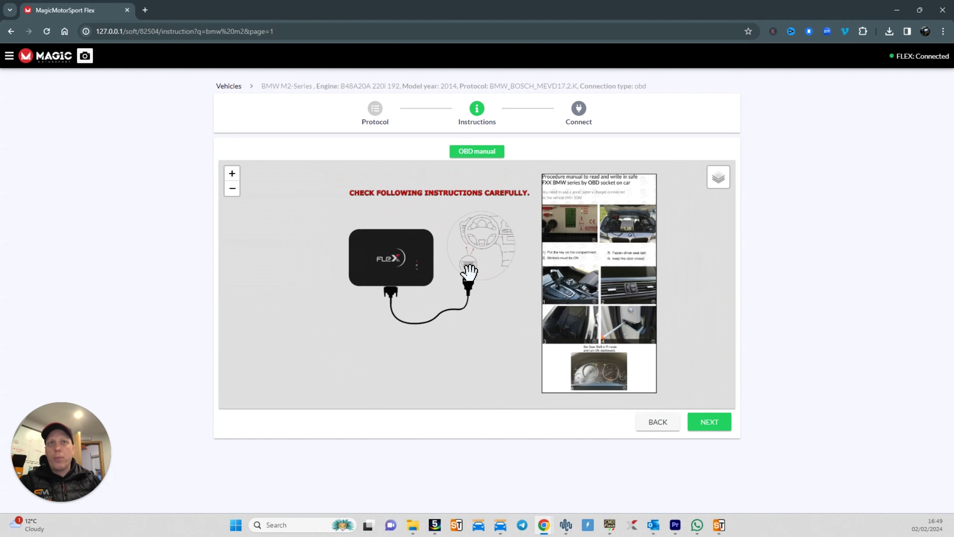
{"action": "scroll", "coordinate": [454, 286], "scroll_direction": "down", "scroll_amount": 1}
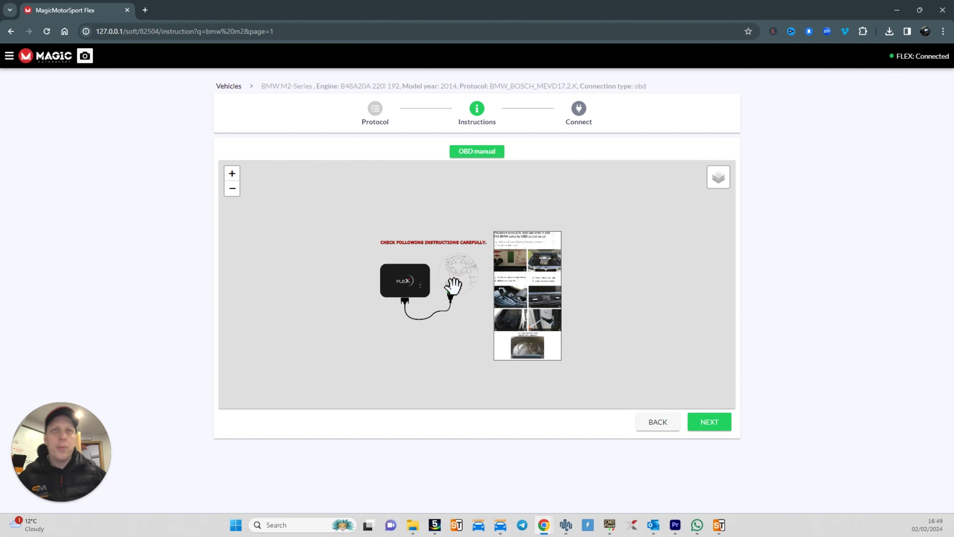
- Read the OBD procedure's battery charger requirement and its numbered vehicle preparation steps with their photos
{"action": "scroll", "coordinate": [522, 292], "scroll_direction": "up", "scroll_amount": 3}
{"action": "left_click_drag", "start_coordinate": [547, 268], "coordinate": [394, 336]}
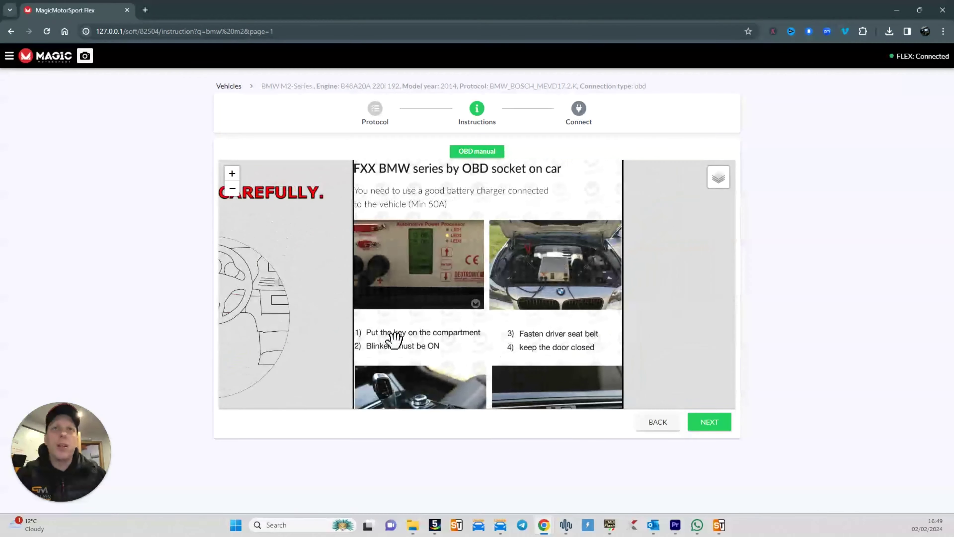
{"action": "scroll", "coordinate": [460, 288], "scroll_direction": "down", "scroll_amount": 2}
{"action": "left_click_drag", "start_coordinate": [468, 277], "coordinate": [579, 213]}
{"action": "scroll", "coordinate": [456, 272], "scroll_direction": "up", "scroll_amount": 2}
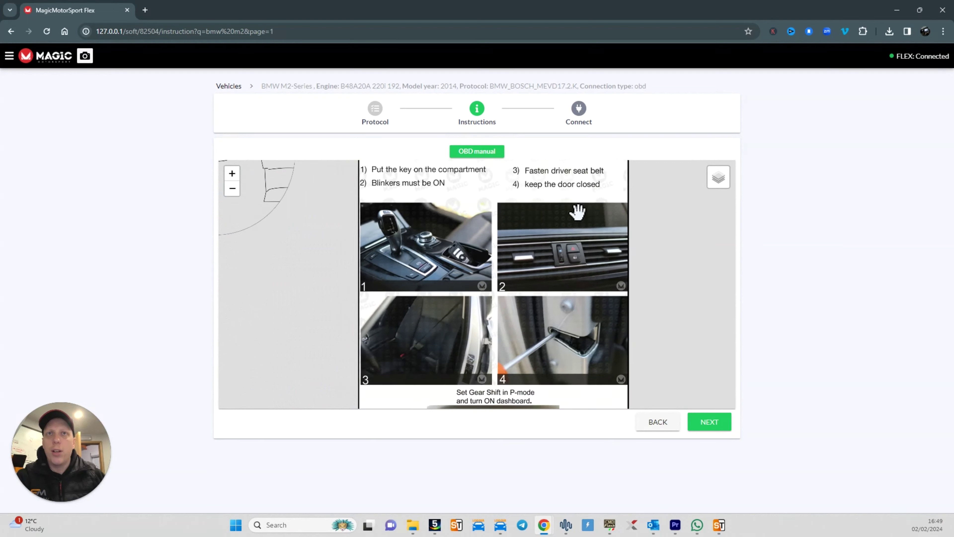
{"action": "left_click_drag", "start_coordinate": [437, 250], "coordinate": [436, 275]}
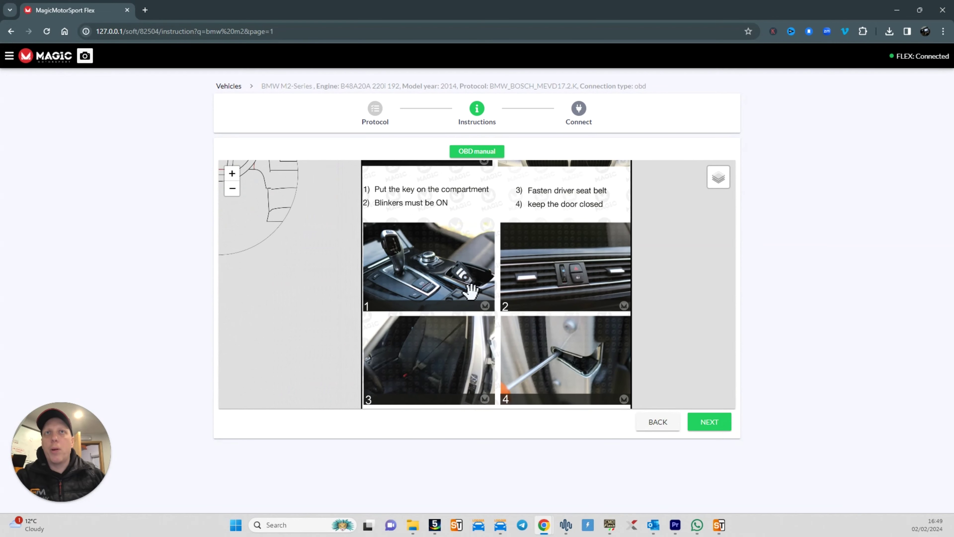
- Examine the seat belt, door latch and dashboard photos of the OBD procedure, then view the complete manual
{"action": "left_click_drag", "start_coordinate": [595, 294], "coordinate": [635, 246]}
{"action": "left_click_drag", "start_coordinate": [604, 309], "coordinate": [623, 280]}
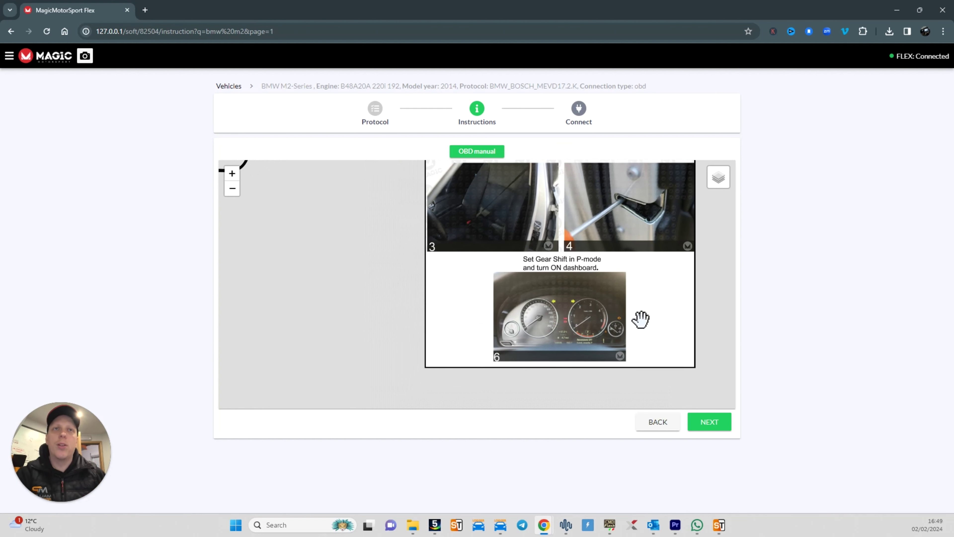
{"action": "left_click_drag", "start_coordinate": [639, 320], "coordinate": [641, 356]}
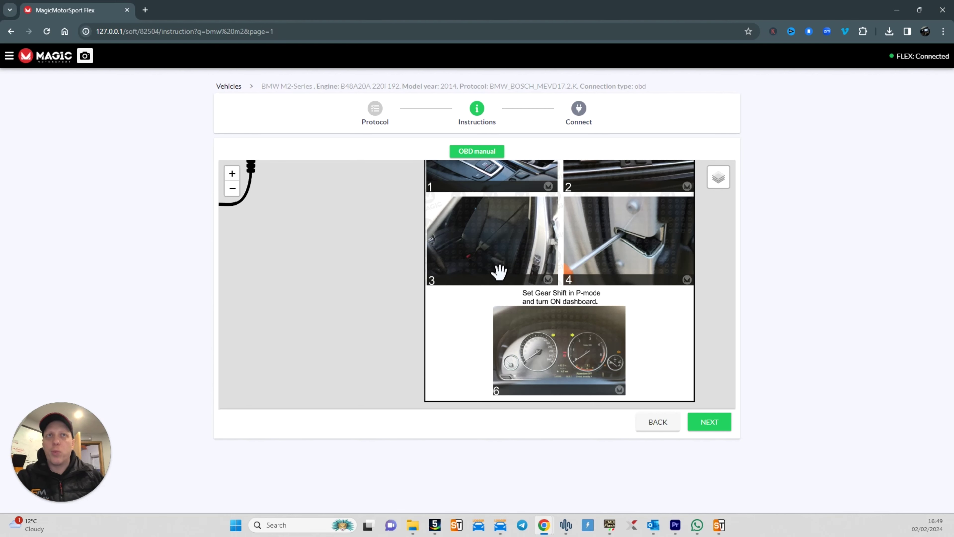
{"action": "scroll", "coordinate": [496, 270], "scroll_direction": "down", "scroll_amount": 3}
{"action": "scroll", "coordinate": [496, 271], "scroll_direction": "up", "scroll_amount": 3}
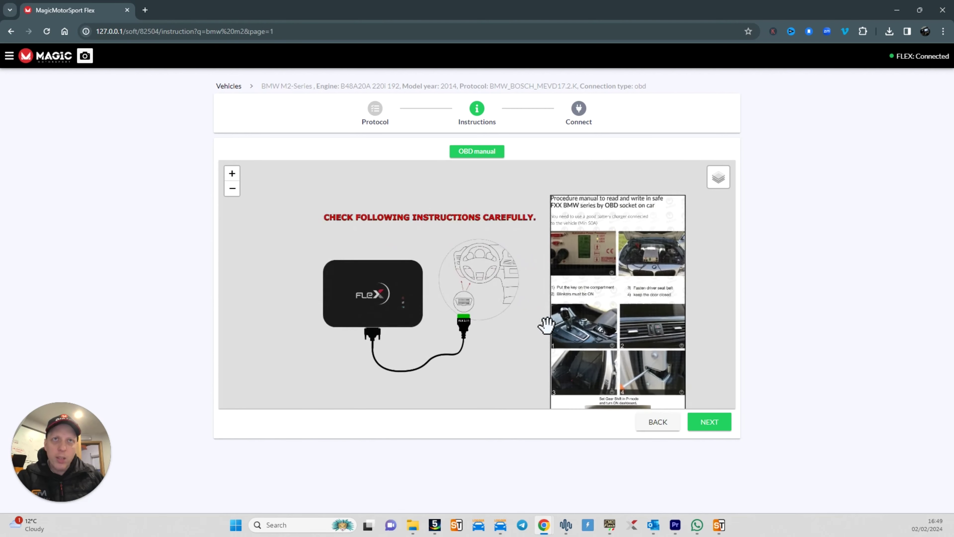
{"action": "scroll", "coordinate": [529, 278], "scroll_direction": "down", "scroll_amount": 2}
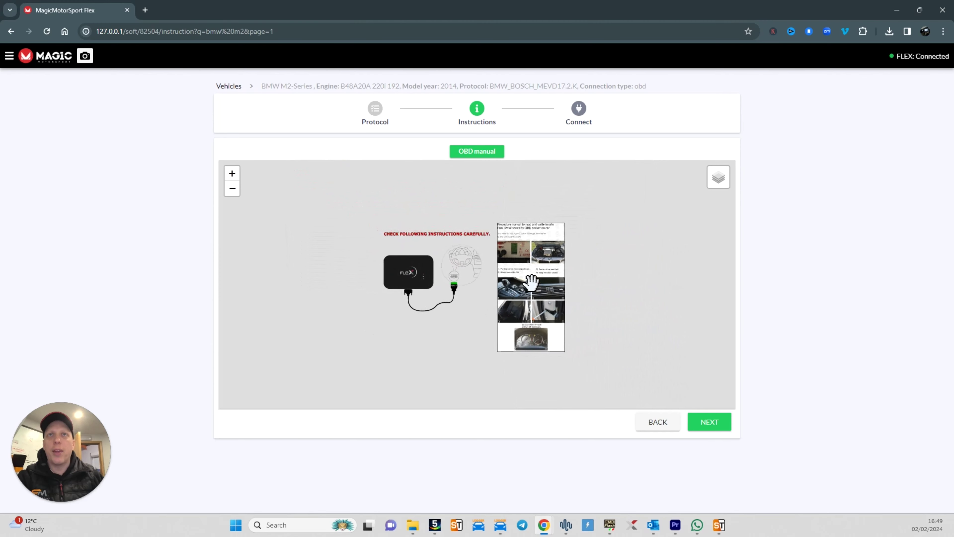
- View the OBD operations in the Connect stage, then go back to the protocol selection
{"action": "left_click", "coordinate": [710, 422]}
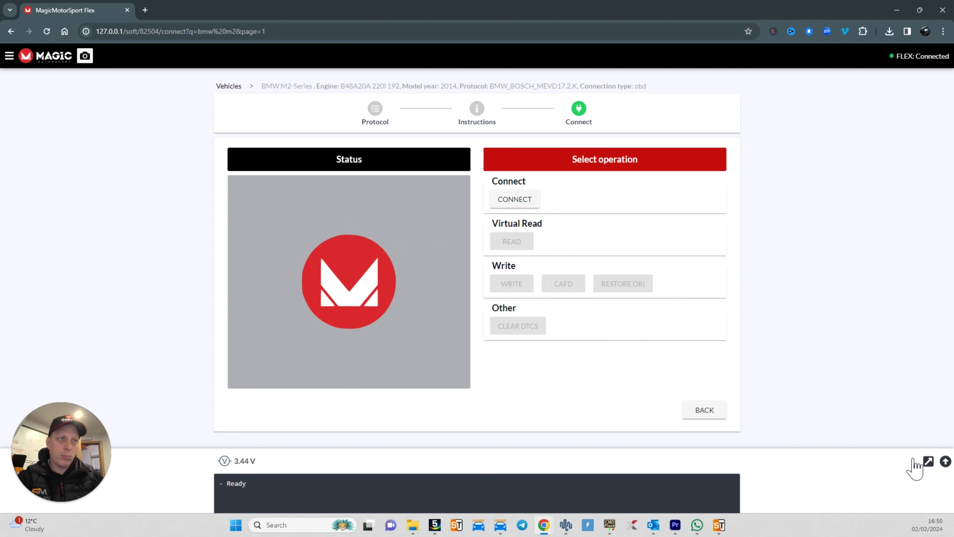
{"action": "left_click", "coordinate": [706, 412]}
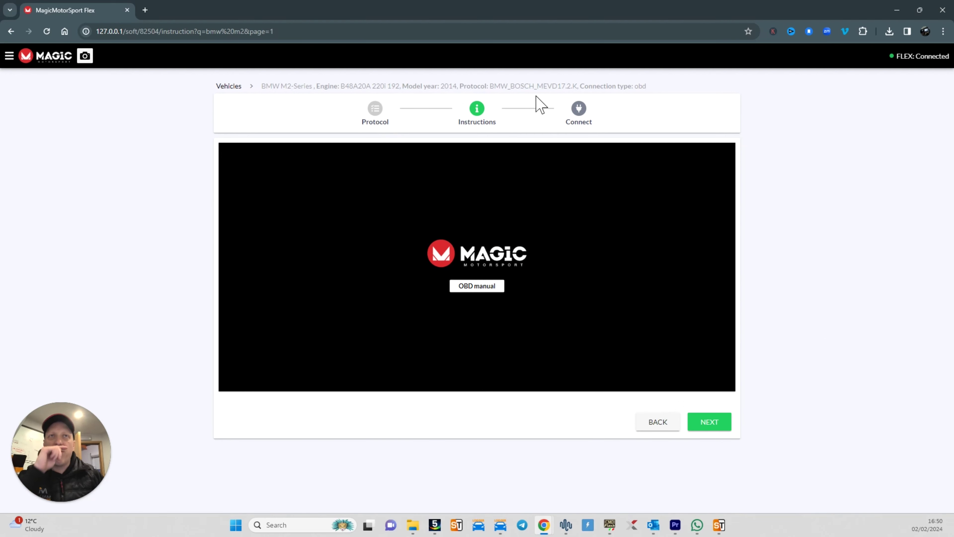
{"action": "left_click", "coordinate": [666, 423]}
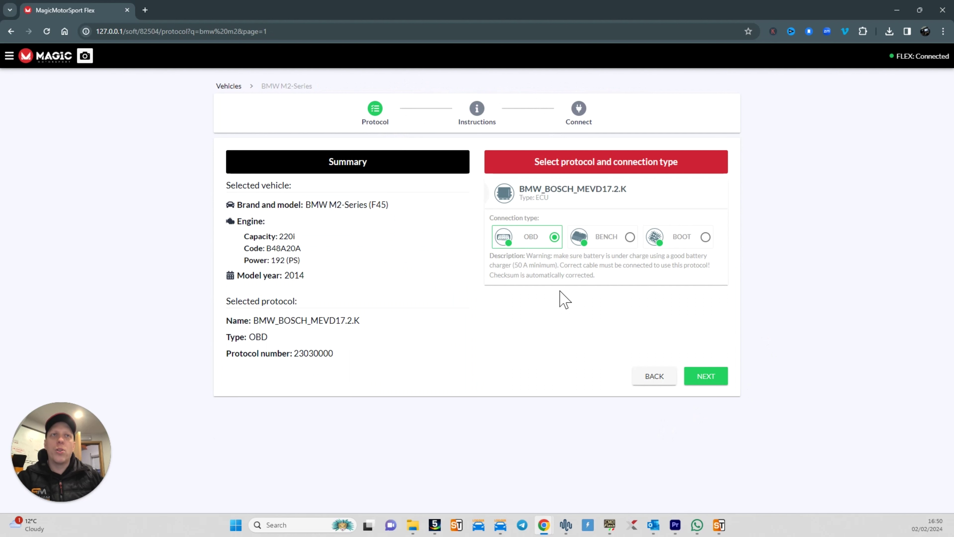
- Compare the BENCH and OBD connection types, then choose BOOT for BMW_BOSCH_MEVD17.2.K and continue to the instructions
{"action": "left_click", "coordinate": [657, 244]}
{"action": "left_click", "coordinate": [582, 239]}
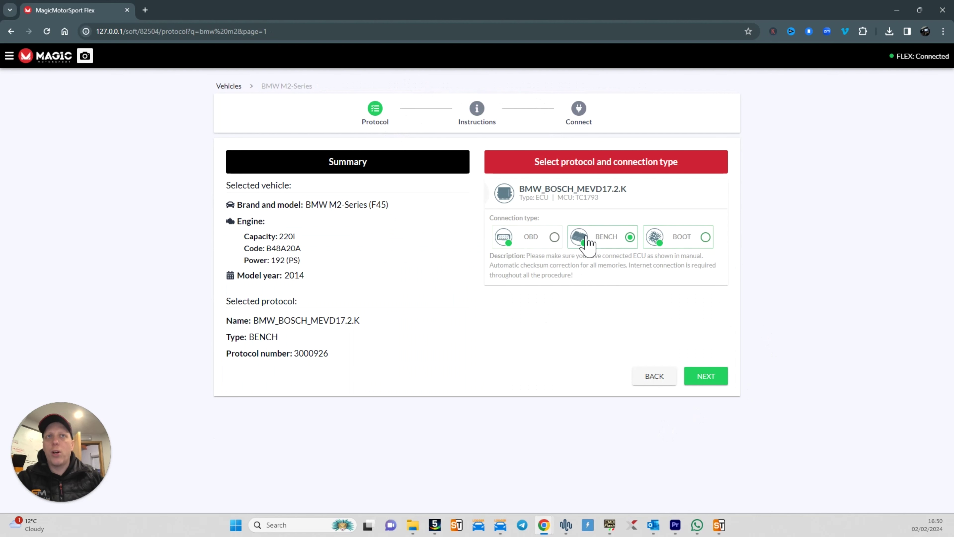
{"action": "left_click", "coordinate": [559, 237]}
{"action": "left_click", "coordinate": [692, 245]}
{"action": "left_click", "coordinate": [695, 380]}
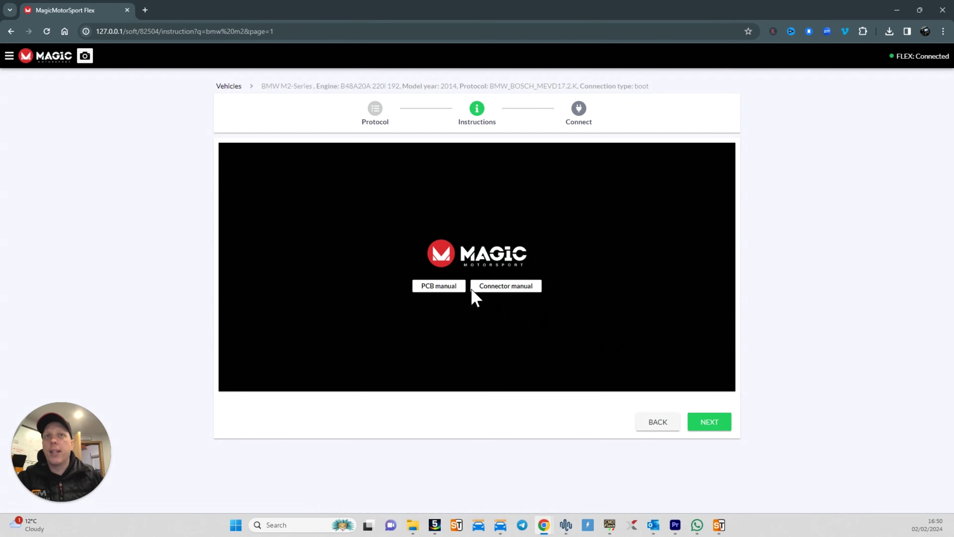
- Open the PCB manual and examine the B9 boot pin's location beside the Infineon TriCore processor up close
{"action": "left_click", "coordinate": [436, 287]}
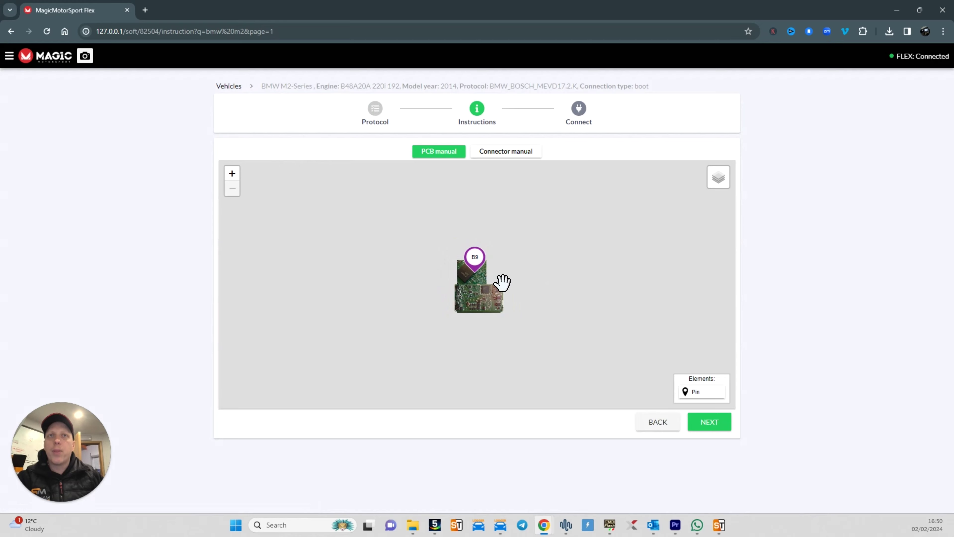
{"action": "scroll", "coordinate": [488, 279], "scroll_direction": "up", "scroll_amount": 1}
{"action": "scroll", "coordinate": [499, 278], "scroll_direction": "up", "scroll_amount": 1}
{"action": "scroll", "coordinate": [509, 271], "scroll_direction": "up", "scroll_amount": 3}
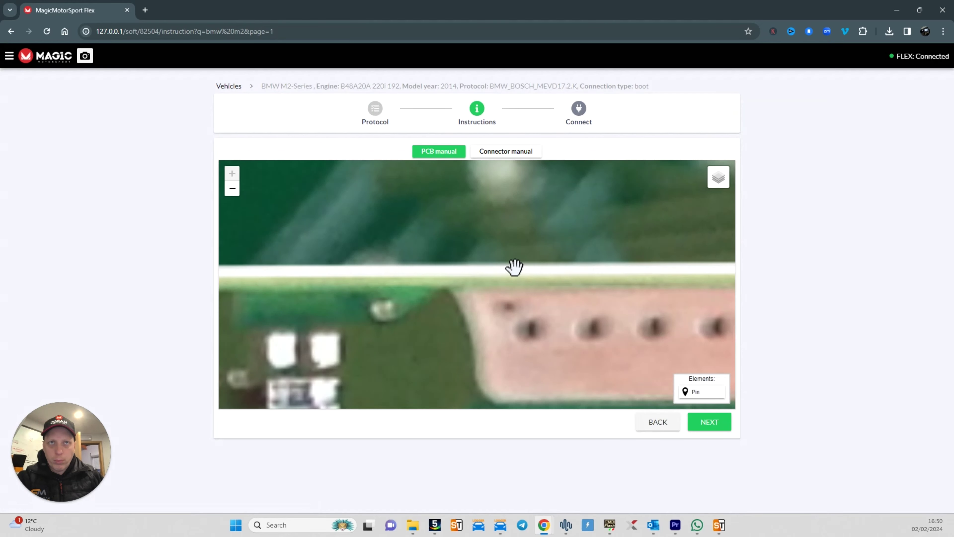
{"action": "scroll", "coordinate": [511, 261], "scroll_direction": "down", "scroll_amount": 2}
{"action": "scroll", "coordinate": [514, 259], "scroll_direction": "down", "scroll_amount": 2}
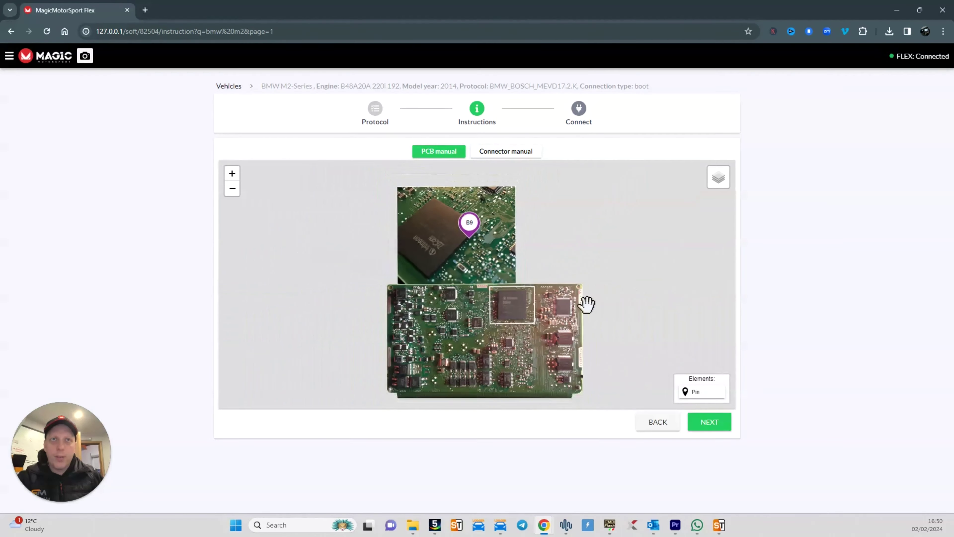
{"action": "left_click_drag", "start_coordinate": [513, 305], "coordinate": [536, 335]}
{"action": "scroll", "coordinate": [486, 260], "scroll_direction": "up", "scroll_amount": 1}
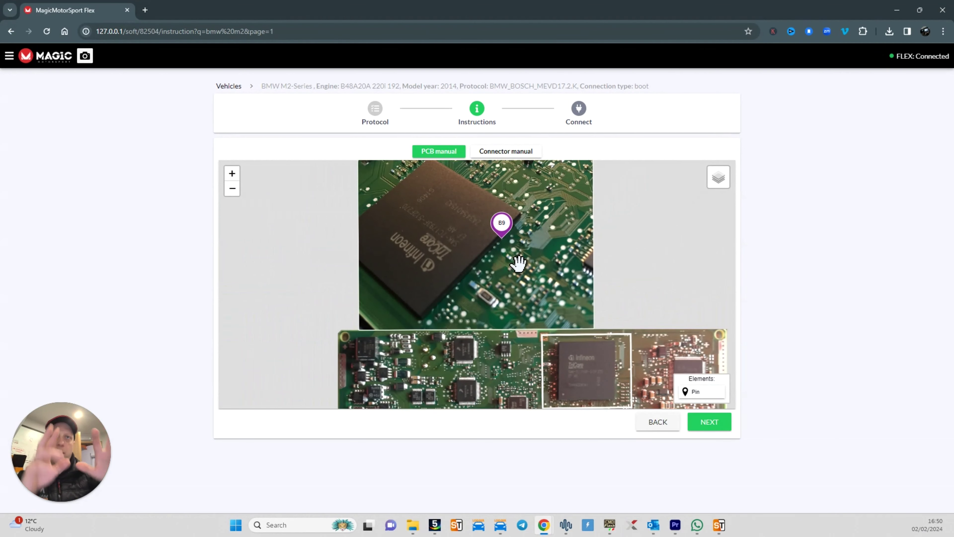
{"action": "scroll", "coordinate": [518, 263], "scroll_direction": "up", "scroll_amount": 1}
{"action": "left_click_drag", "start_coordinate": [539, 230], "coordinate": [545, 278]}
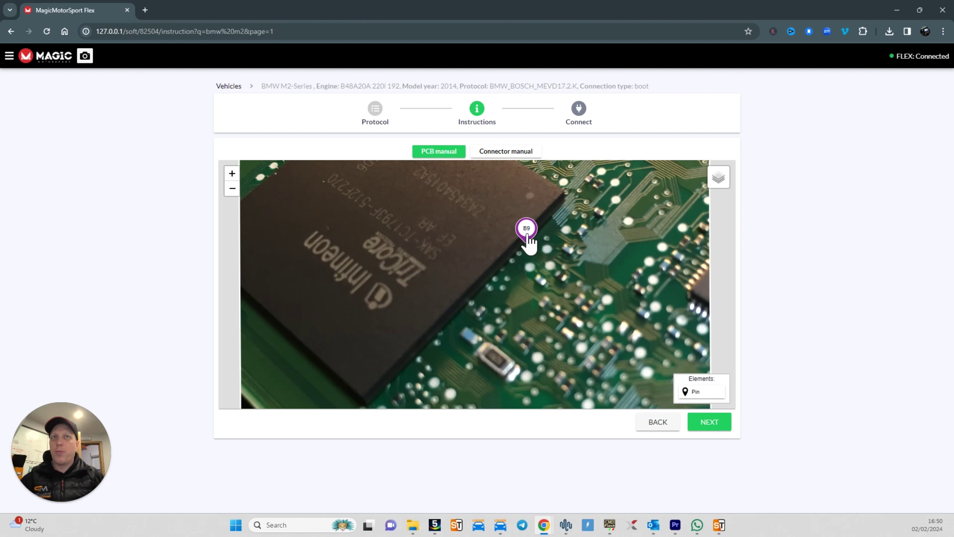
- Open the connector manual and examine the coloured pins on the ECU connectors against the ECU-to-Flex pin table
{"action": "left_click", "coordinate": [503, 153]}
{"action": "left_click_drag", "start_coordinate": [574, 266], "coordinate": [541, 263]}
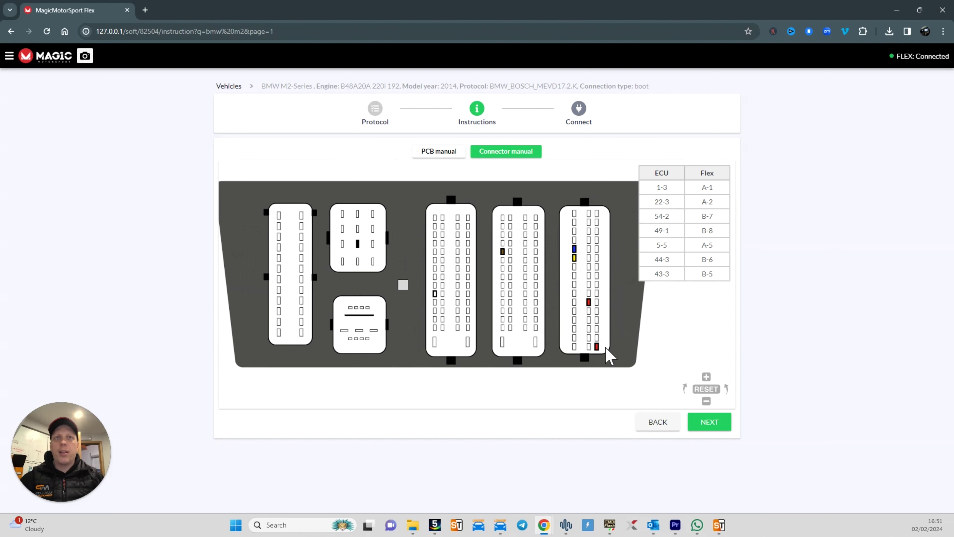
{"action": "mouse_move", "coordinate": [434, 296]}
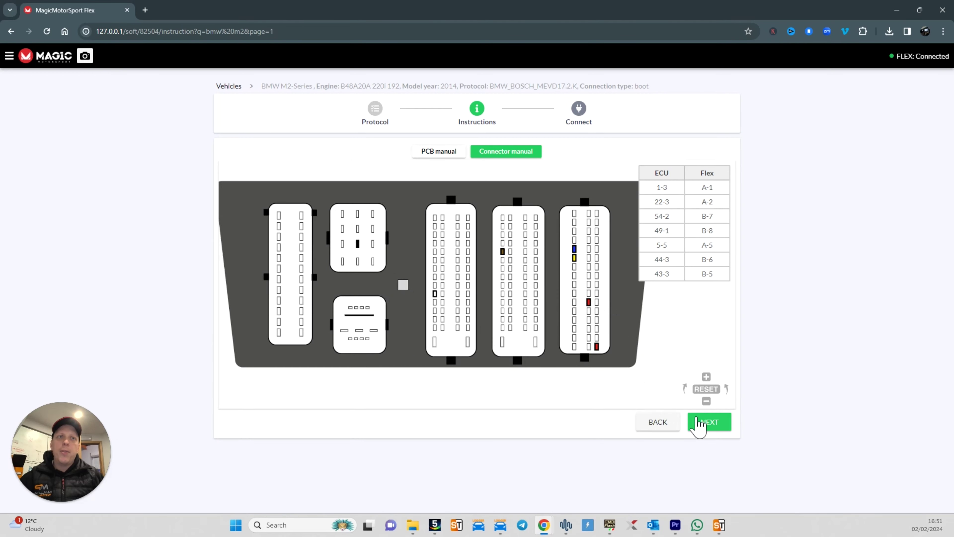
- View the boot operations and the log console in the Connect stage, then return to the vehicle list
{"action": "left_click", "coordinate": [702, 424]}
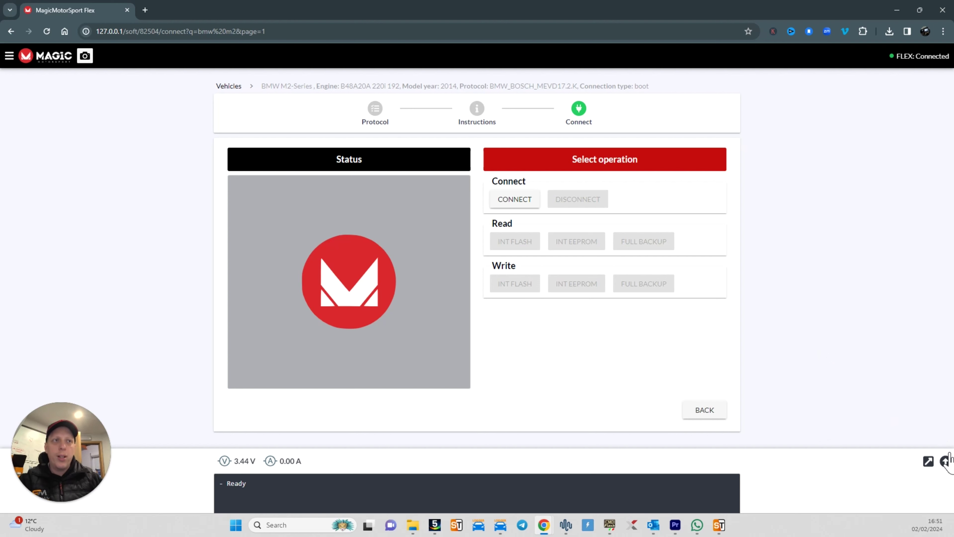
{"action": "left_click", "coordinate": [946, 460]}
{"action": "left_click", "coordinate": [945, 332]}
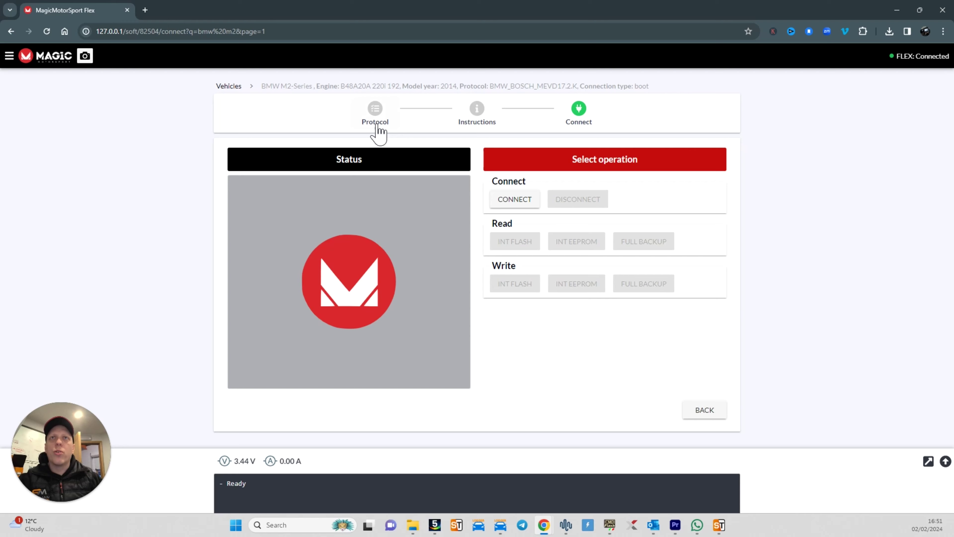
{"action": "left_click", "coordinate": [229, 87]}
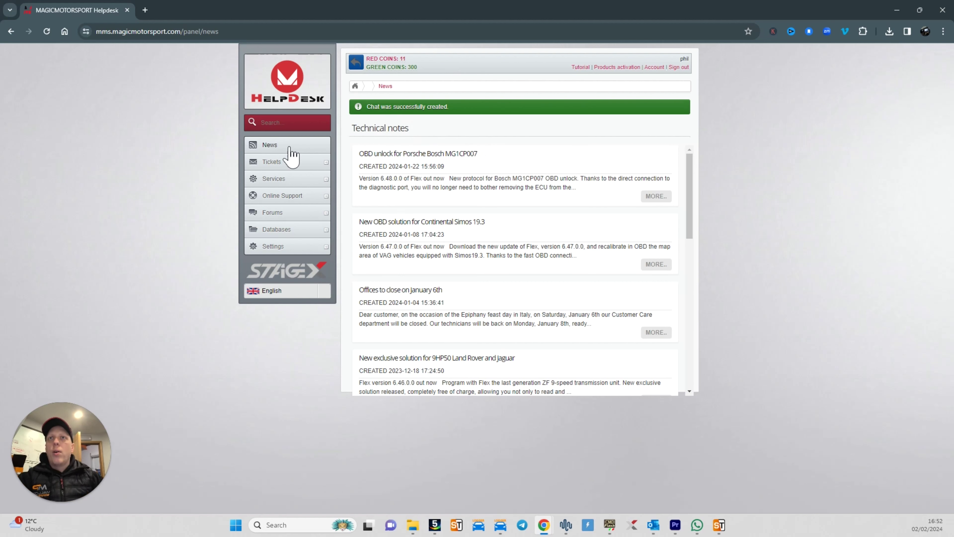
- Open a new service request in the MAGICMOTORSPORT Helpdesk and browse all the available service categories
{"action": "left_click", "coordinate": [285, 180]}
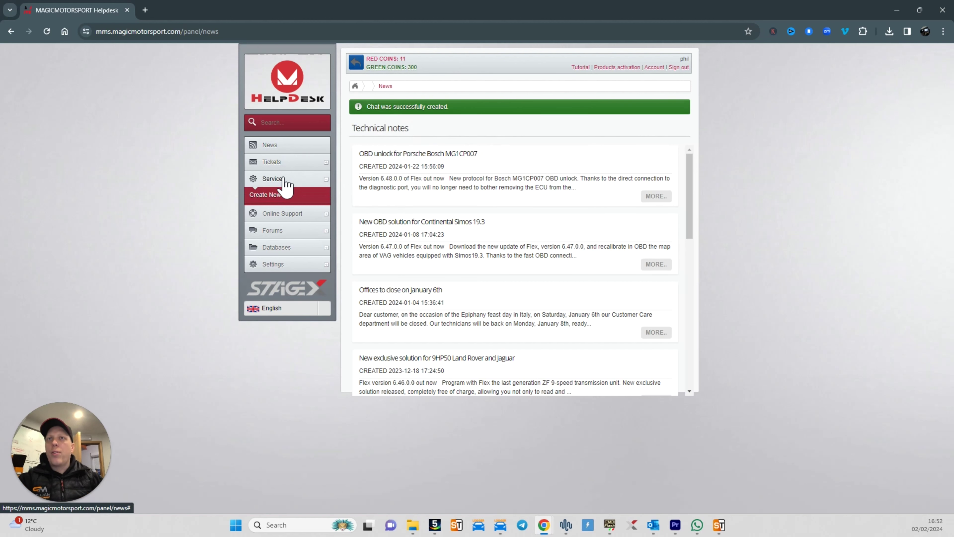
{"action": "left_click", "coordinate": [279, 199]}
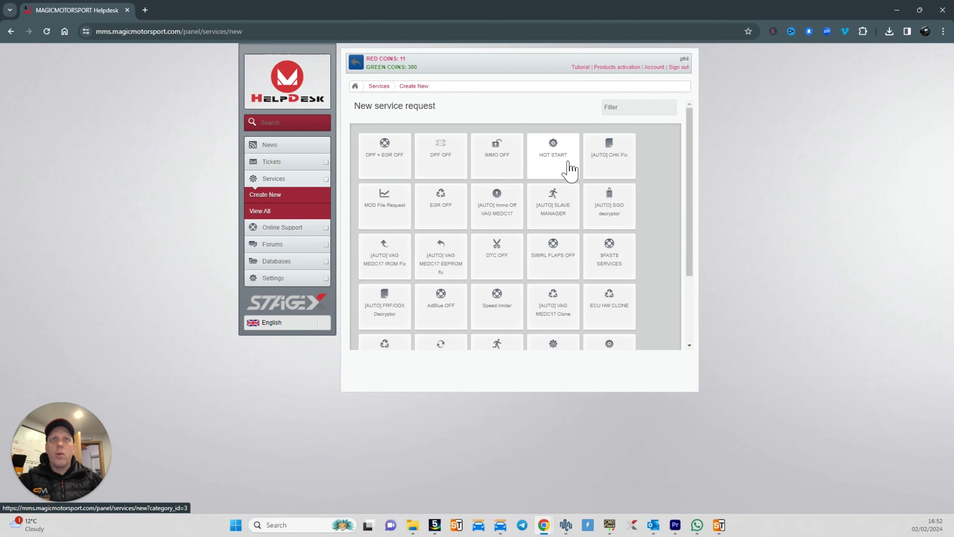
{"action": "scroll", "coordinate": [657, 186], "scroll_direction": "down", "scroll_amount": 3}
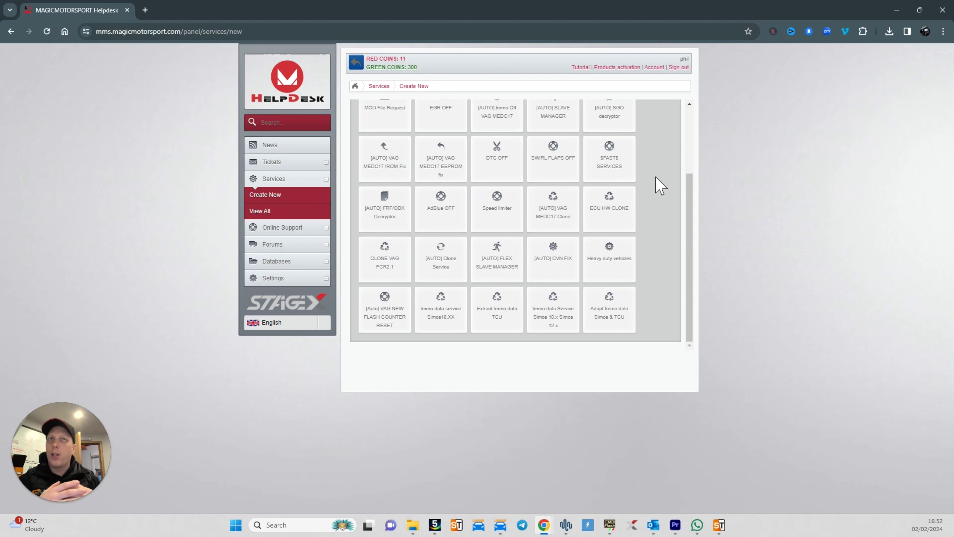
- Review the new service request tiles, from the DPF, EGR and IMMO OFF services through to the Simos and TCU immo data services
{"action": "scroll", "coordinate": [686, 186], "scroll_direction": "up", "scroll_amount": 5}
{"action": "scroll", "coordinate": [686, 186], "scroll_direction": "down", "scroll_amount": 3}
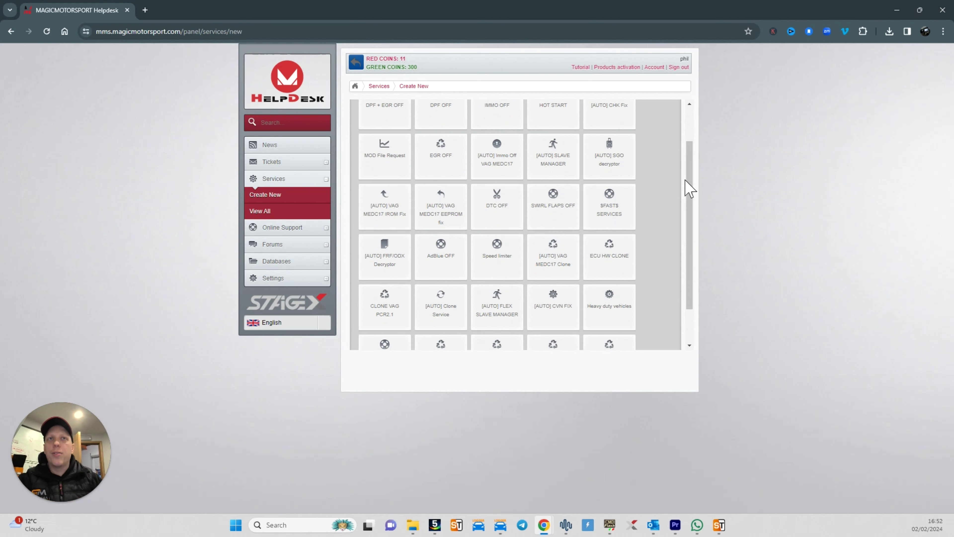
{"action": "scroll", "coordinate": [682, 191], "scroll_direction": "up", "scroll_amount": 2}
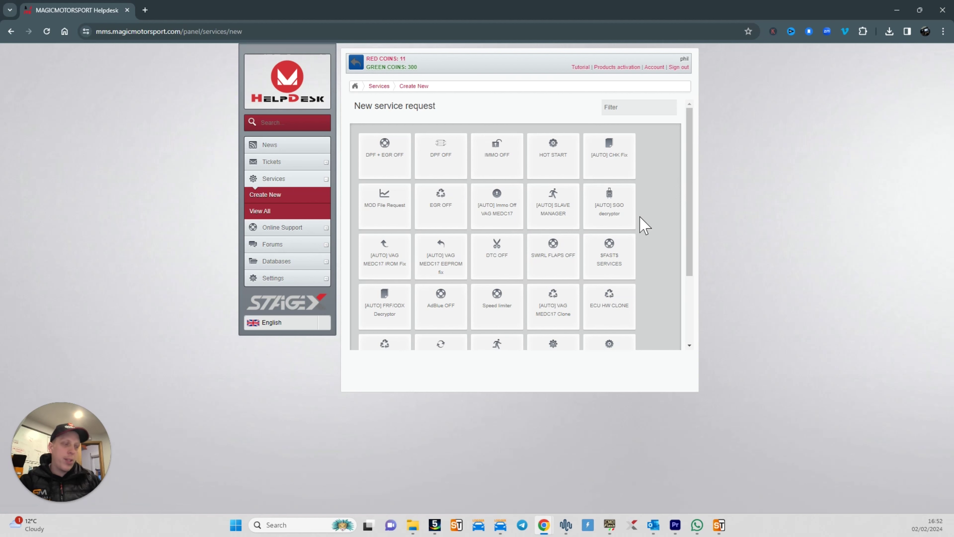
{"action": "scroll", "coordinate": [643, 226], "scroll_direction": "down", "scroll_amount": 3}
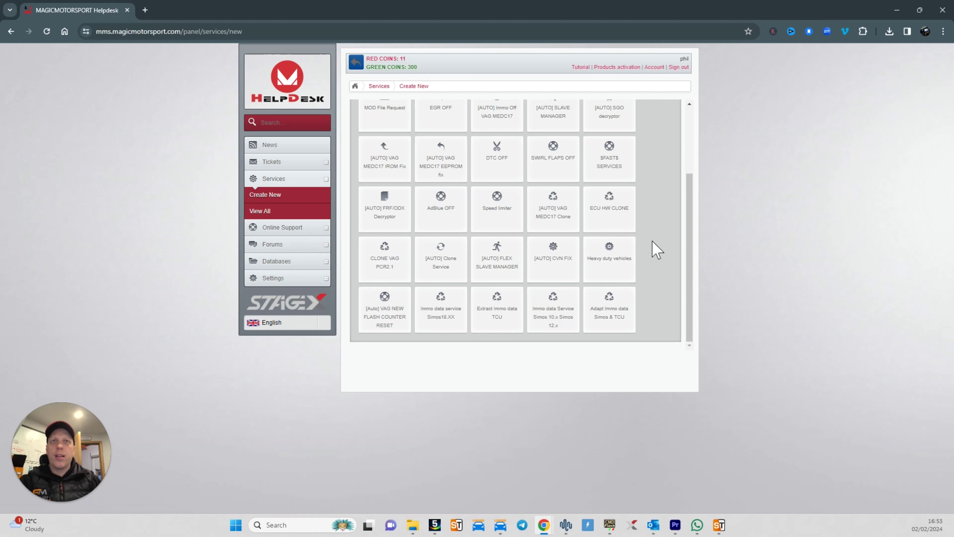
{"action": "scroll", "coordinate": [655, 250], "scroll_direction": "up", "scroll_amount": 1}
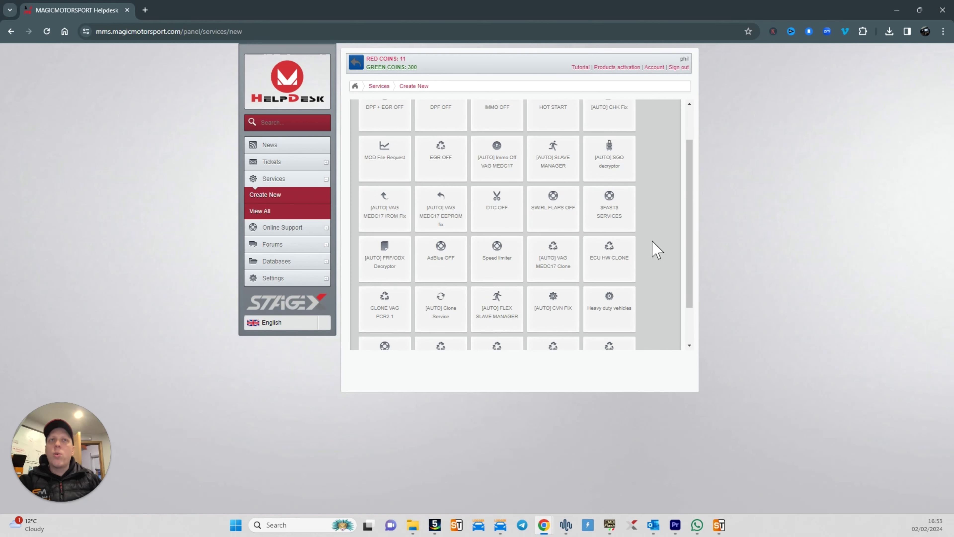
{"action": "scroll", "coordinate": [656, 250], "scroll_direction": "up", "scroll_amount": 1}
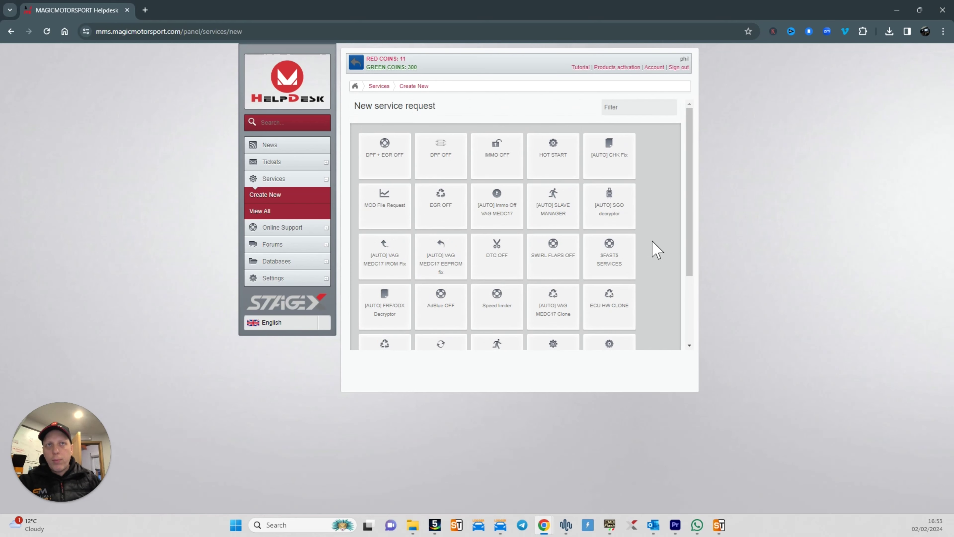
- View the Online Support options, open a new support chat, and close its chat window
{"action": "left_click", "coordinate": [292, 232]}
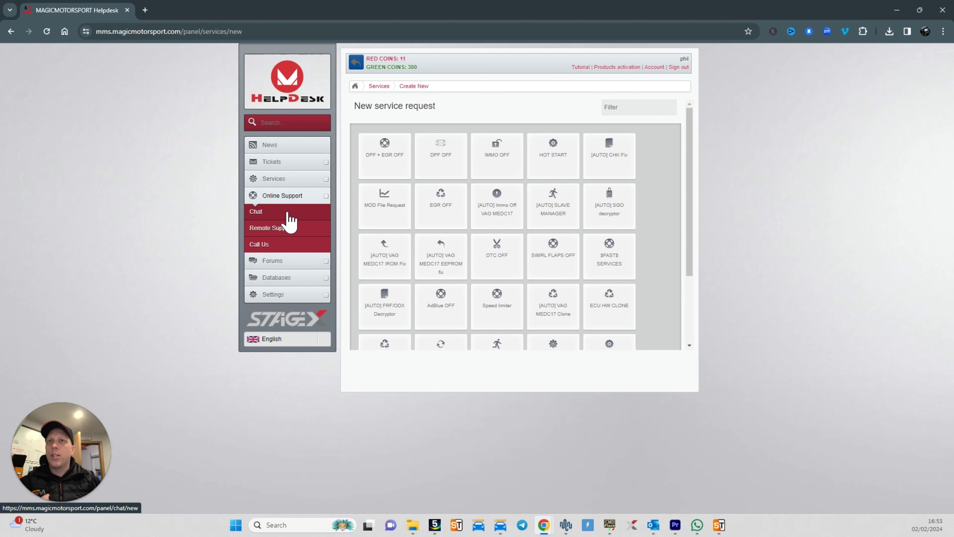
{"action": "left_click", "coordinate": [292, 196]}
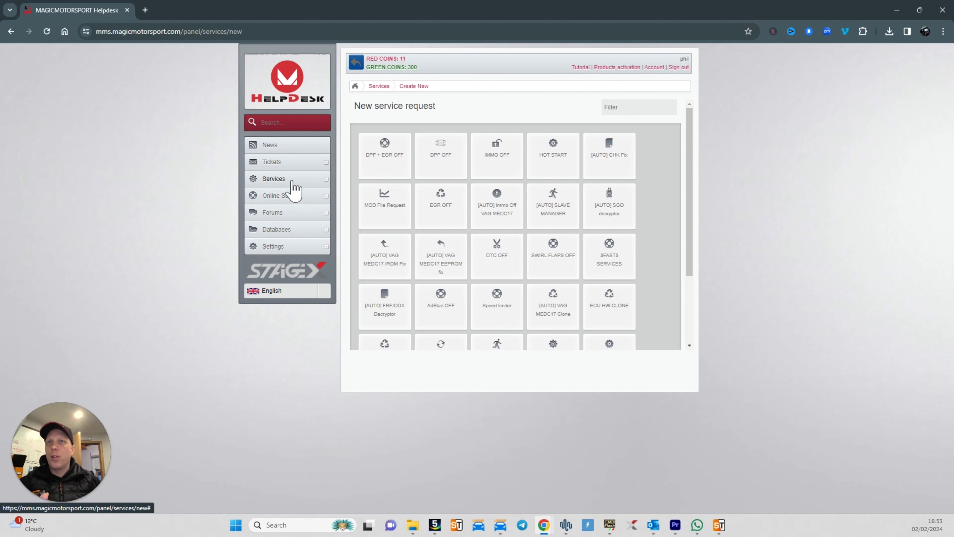
{"action": "left_click", "coordinate": [292, 197]}
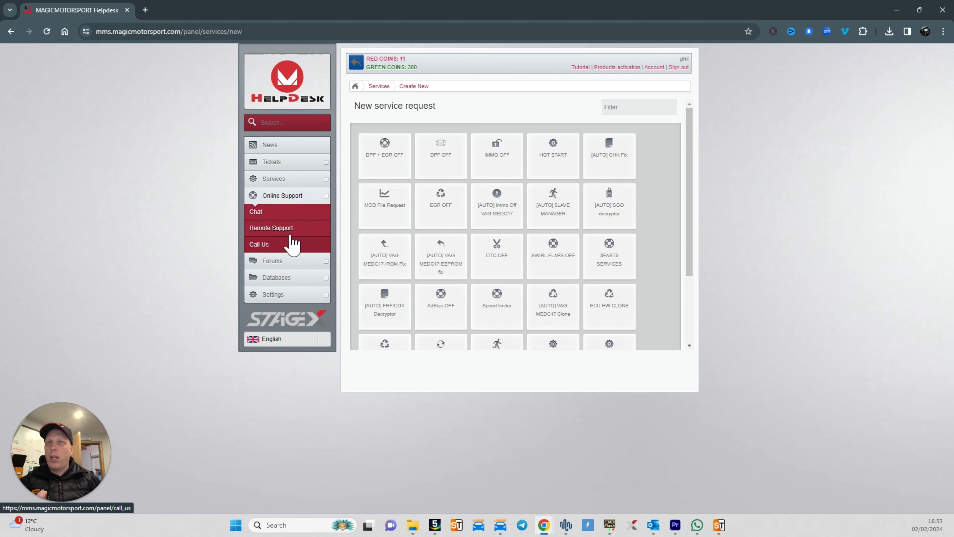
{"action": "left_click", "coordinate": [291, 213]}
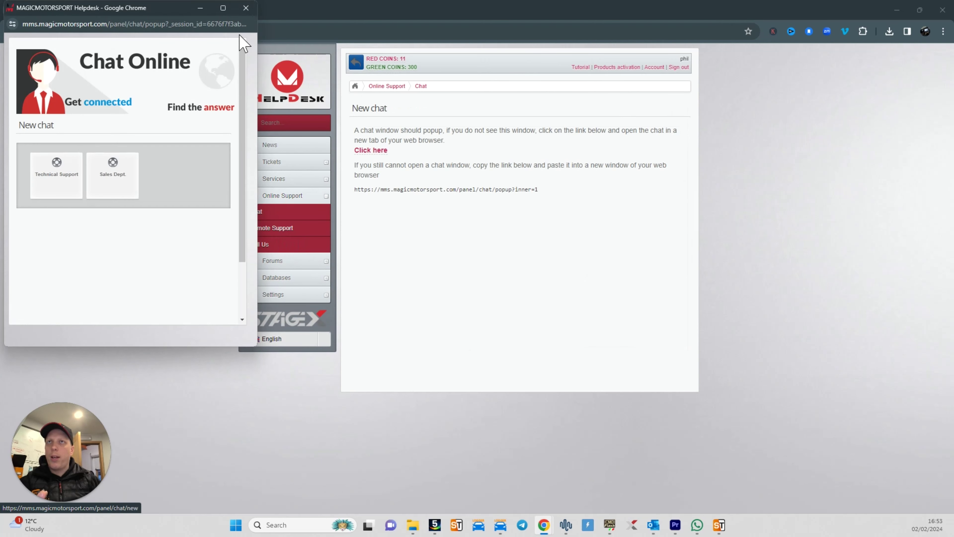
{"action": "left_click", "coordinate": [246, 8]}
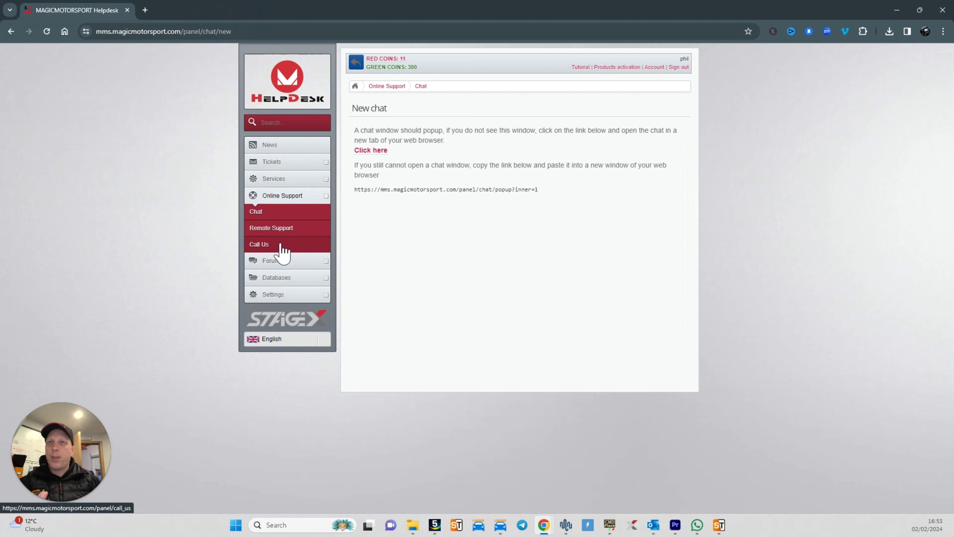
- Collapse the Online Support options and view the ticket creation and viewing options
{"action": "left_click", "coordinate": [286, 197]}
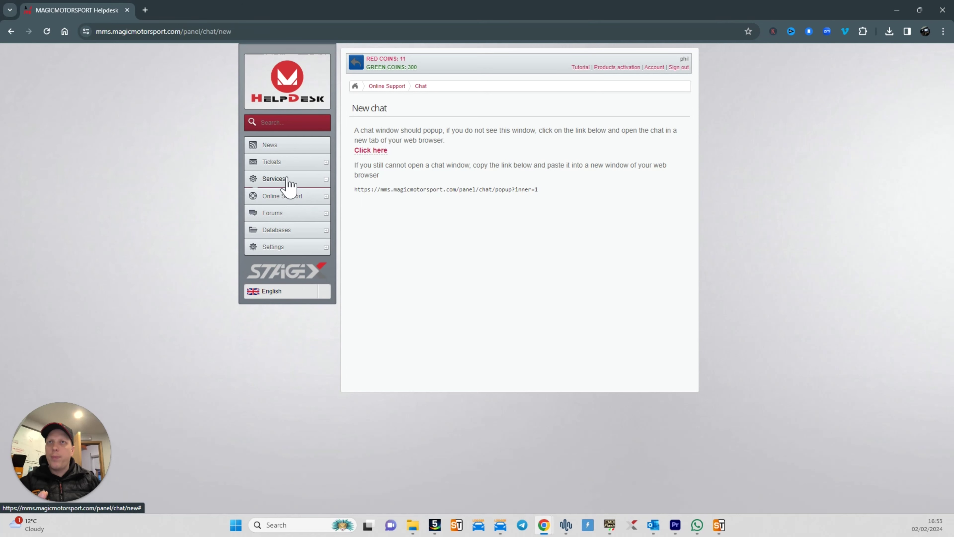
{"action": "left_click", "coordinate": [289, 165]}
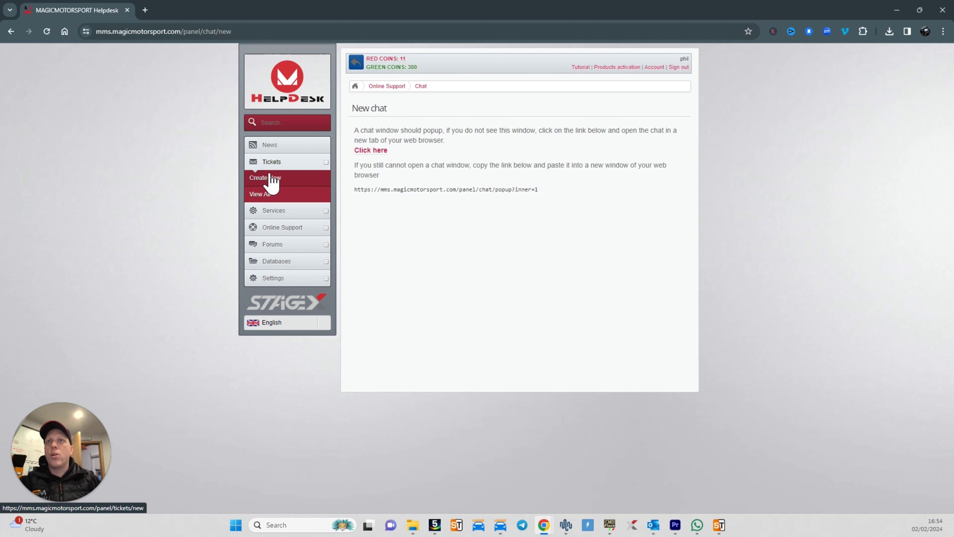
{"action": "left_click", "coordinate": [273, 163]}
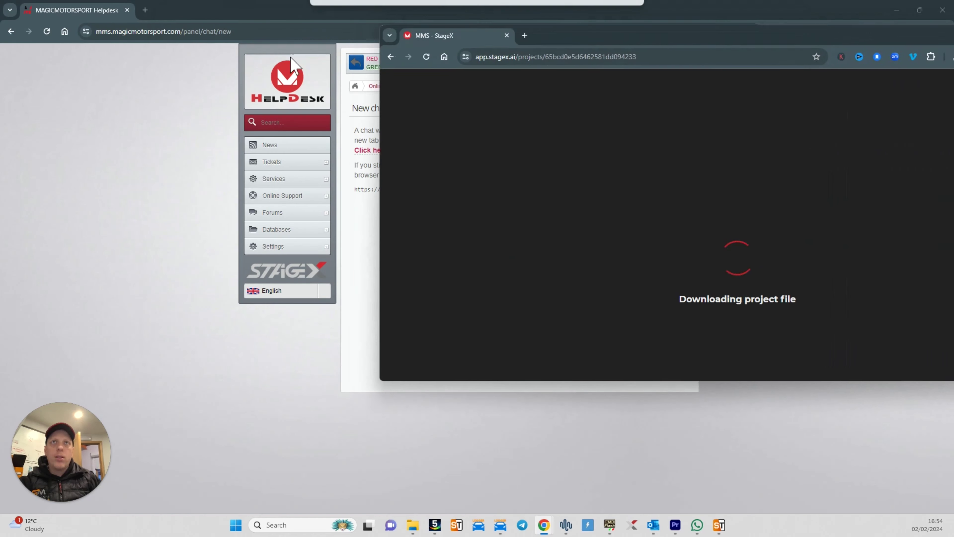
- Switch to the StageX bmw EDC17C50 project at full window size and look through all its AI Solutions
{"action": "double_click", "coordinate": [402, 45]}
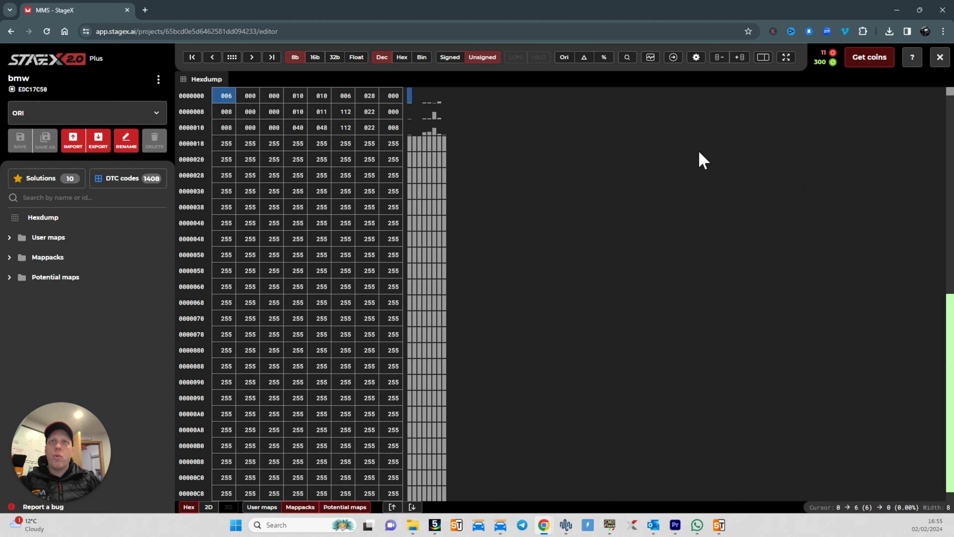
{"action": "left_click", "coordinate": [42, 180]}
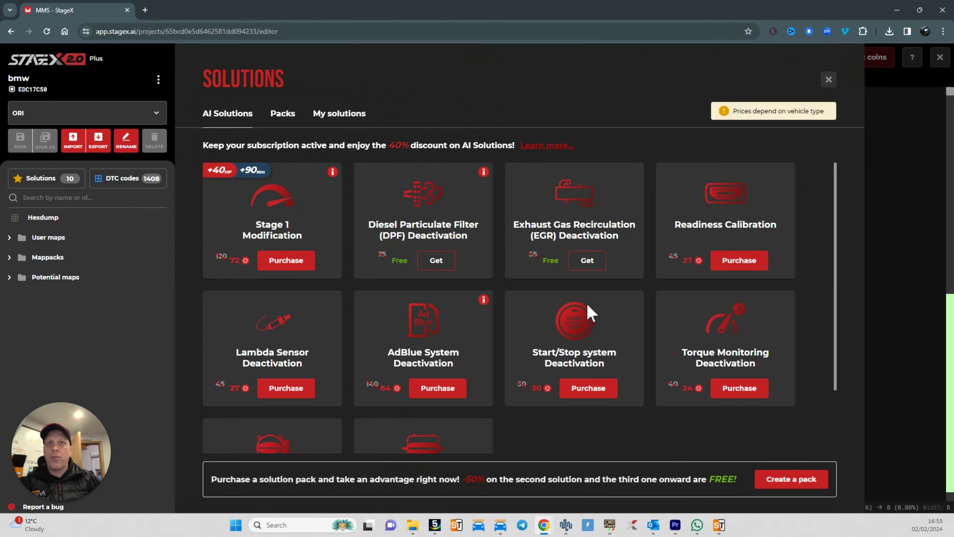
{"action": "scroll", "coordinate": [588, 312], "scroll_direction": "down", "scroll_amount": 3}
{"action": "scroll", "coordinate": [565, 319], "scroll_direction": "up", "scroll_amount": 3}
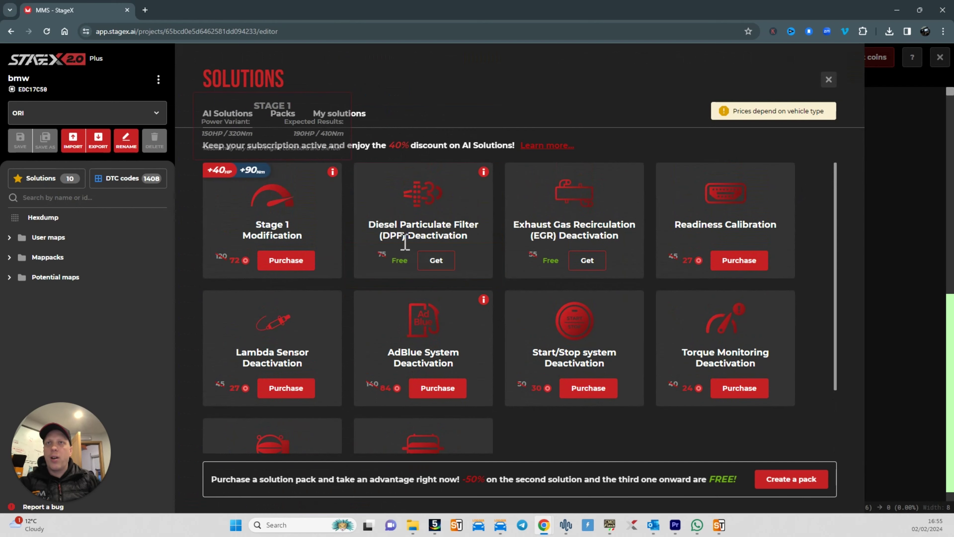
{"action": "mouse_move", "coordinate": [314, 249]}
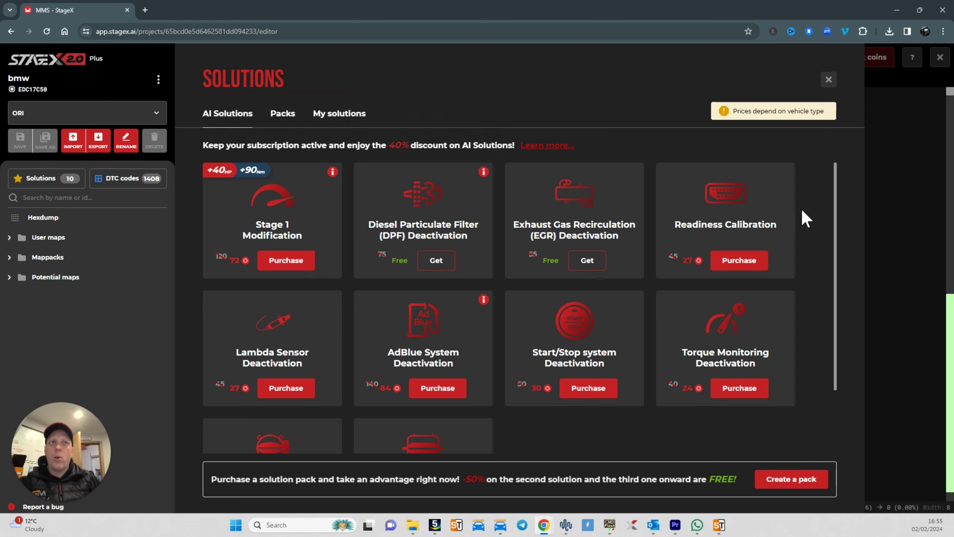
{"action": "scroll", "coordinate": [804, 218], "scroll_direction": "down", "scroll_amount": 2}
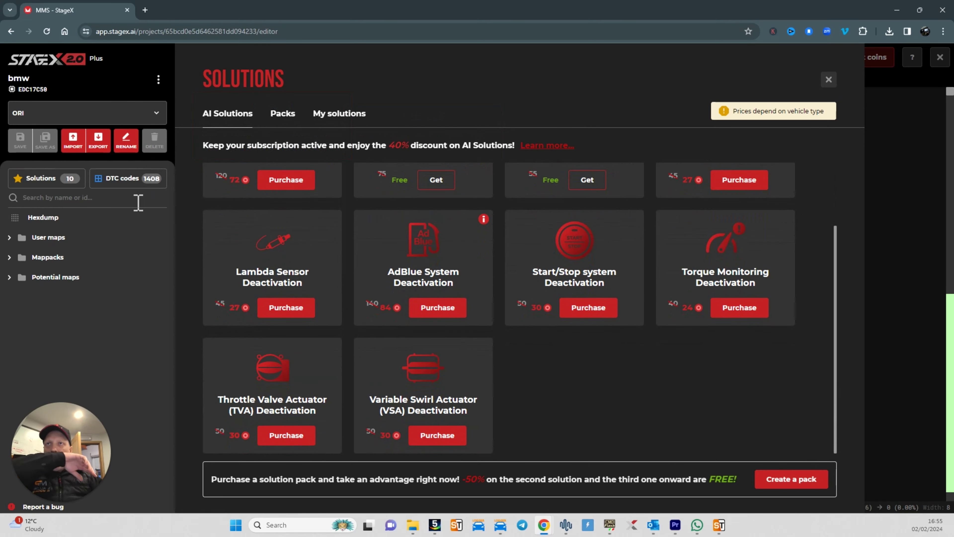
- Get the free DTC codes removal for the bmw project and look through the list of all codes
{"action": "left_click", "coordinate": [125, 181]}
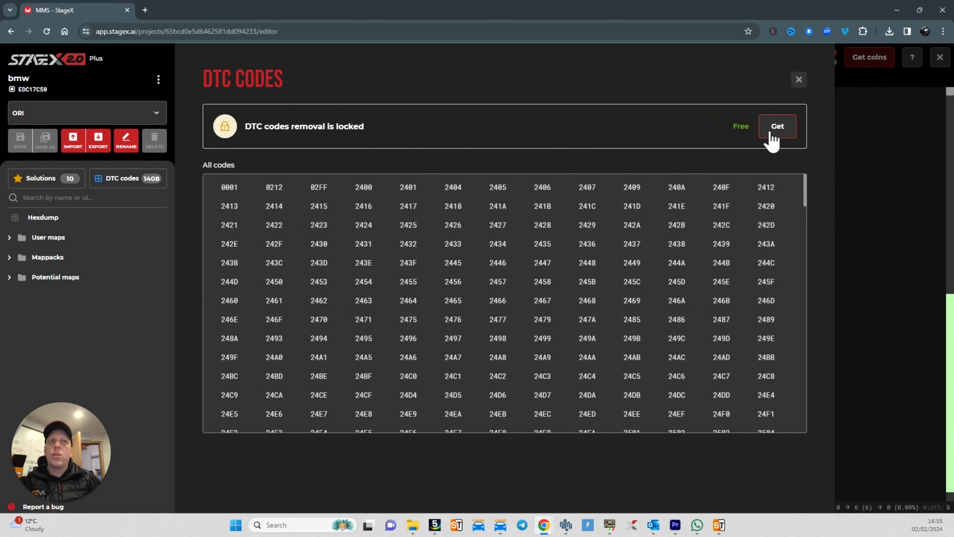
{"action": "left_click", "coordinate": [772, 139]}
{"action": "left_click", "coordinate": [506, 297]}
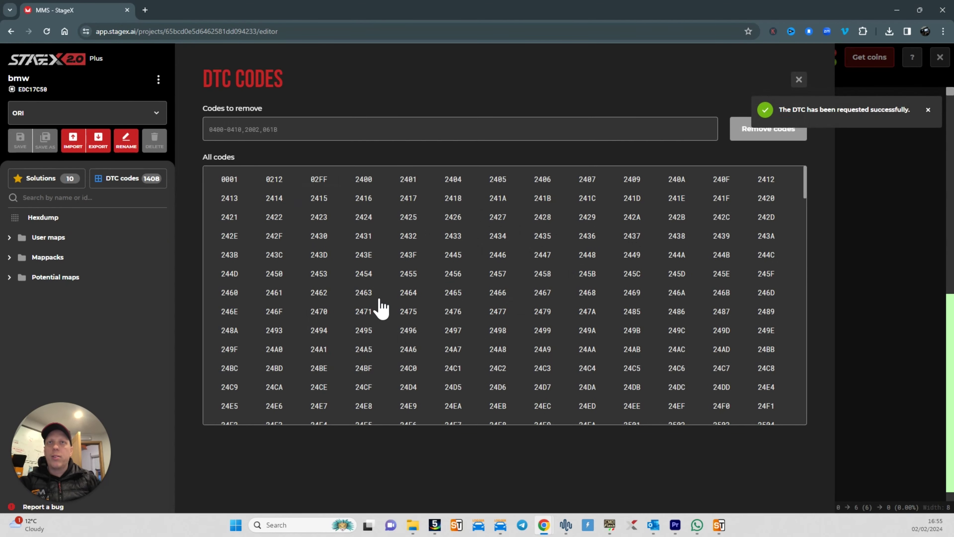
{"action": "scroll", "coordinate": [438, 262], "scroll_direction": "down", "scroll_amount": 20}
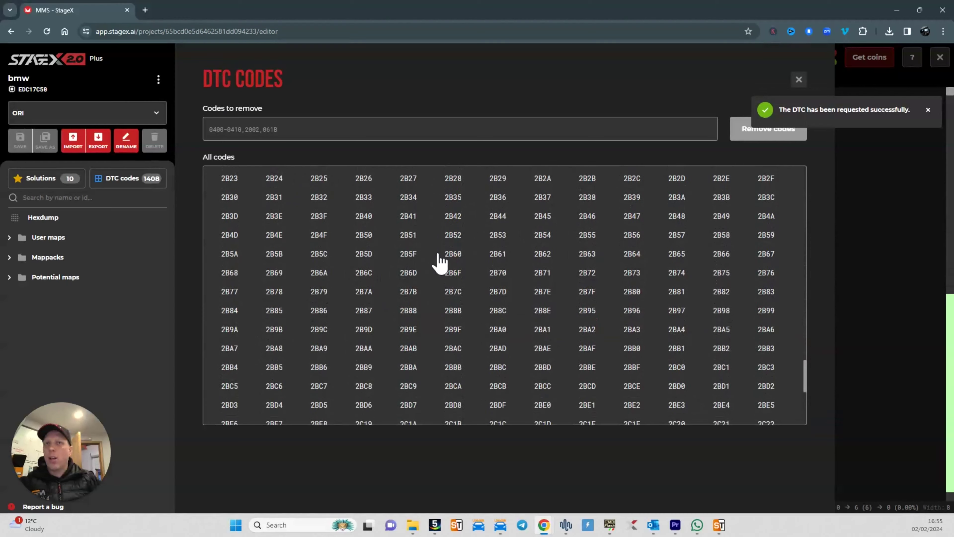
{"action": "scroll", "coordinate": [440, 261], "scroll_direction": "up", "scroll_amount": 10}
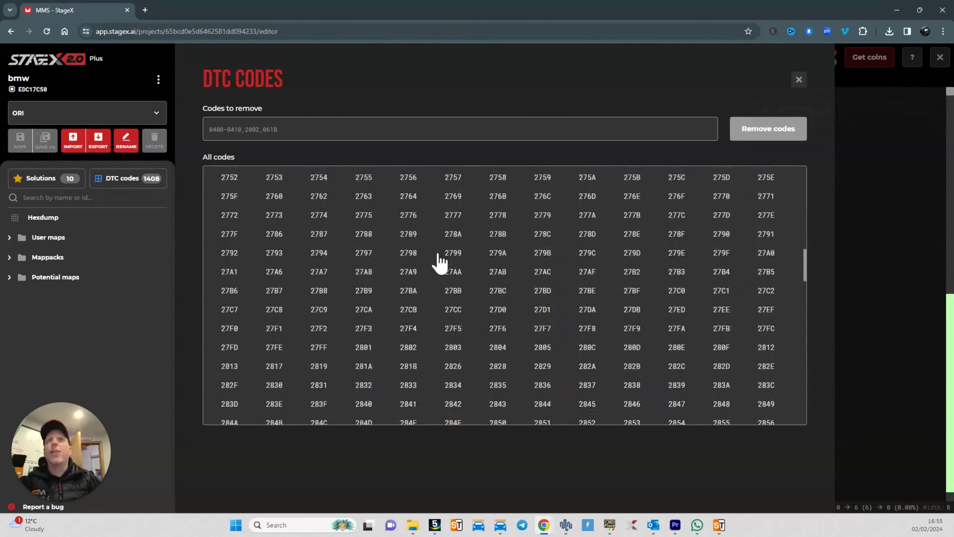
{"action": "scroll", "coordinate": [440, 261], "scroll_direction": "up", "scroll_amount": 8}
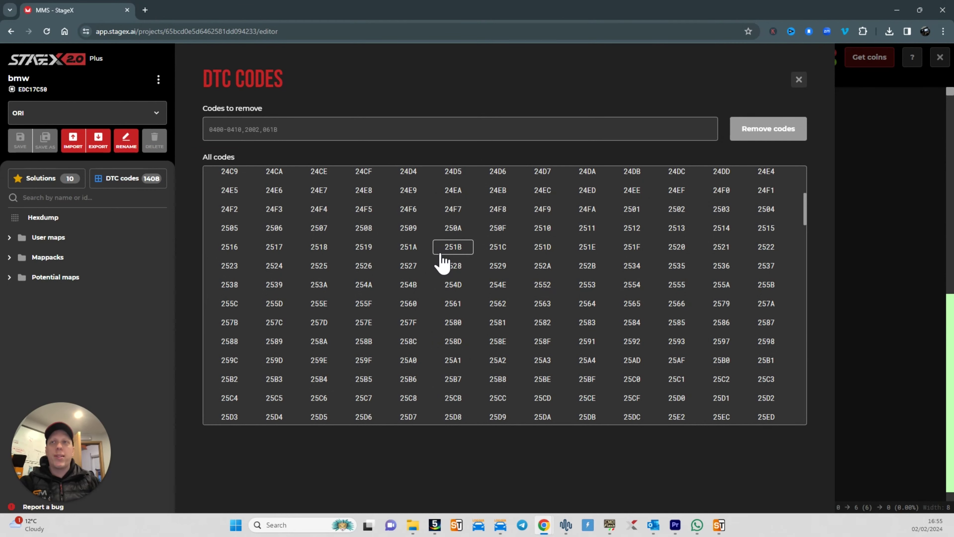
{"action": "scroll", "coordinate": [442, 260], "scroll_direction": "up", "scroll_amount": 5}
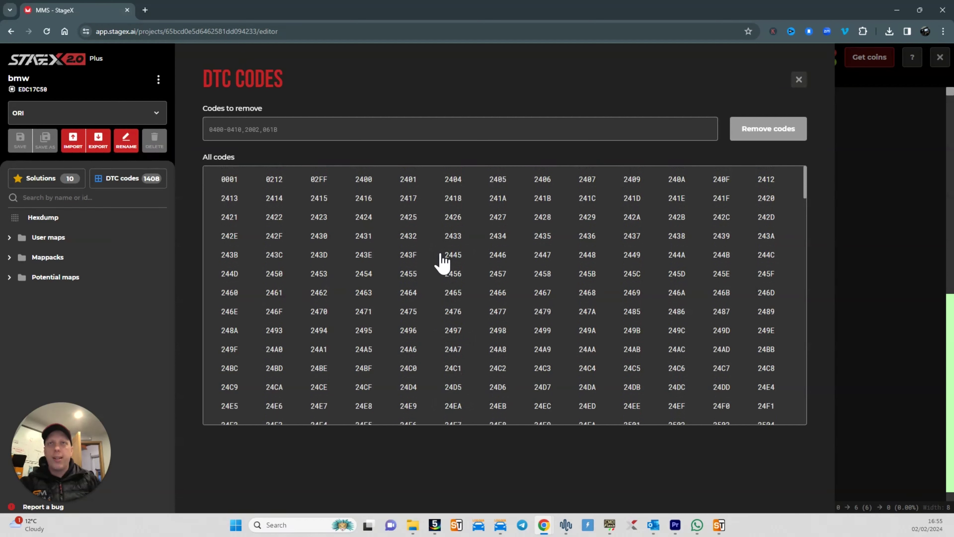
- Expand the project's Mappacks, look through the map categories, and show the maps in the Rail pressure folder
{"action": "left_click", "coordinate": [82, 263]}
{"action": "scroll", "coordinate": [99, 301], "scroll_direction": "down", "scroll_amount": 3}
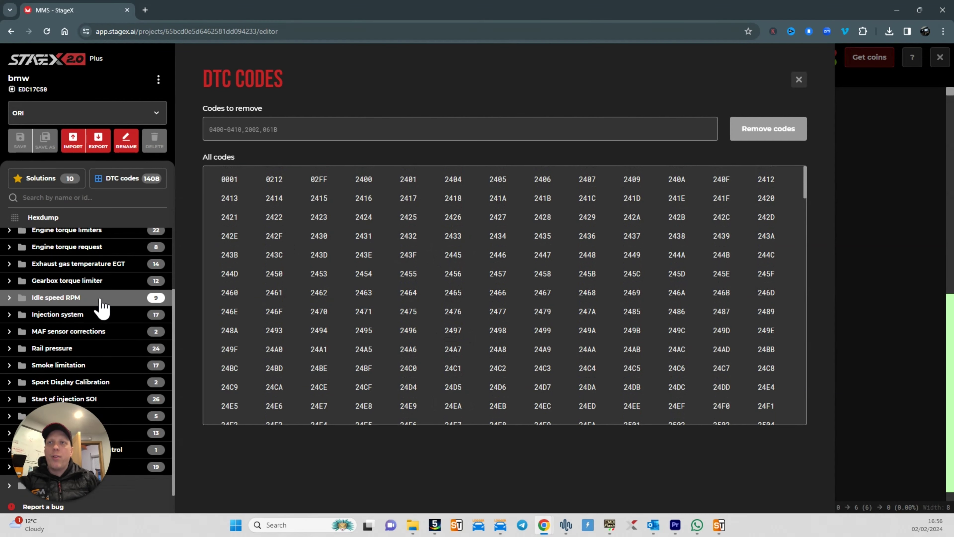
{"action": "left_click_drag", "start_coordinate": [67, 417], "coordinate": [897, 387]}
{"action": "scroll", "coordinate": [62, 263], "scroll_direction": "up", "scroll_amount": 3}
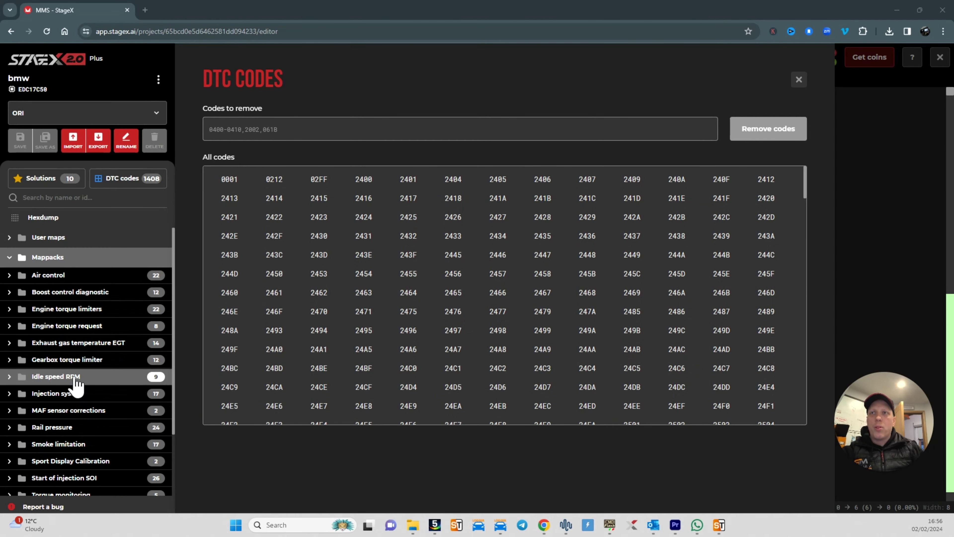
{"action": "scroll", "coordinate": [88, 399], "scroll_direction": "down", "scroll_amount": 2}
{"action": "left_click", "coordinate": [94, 350]}
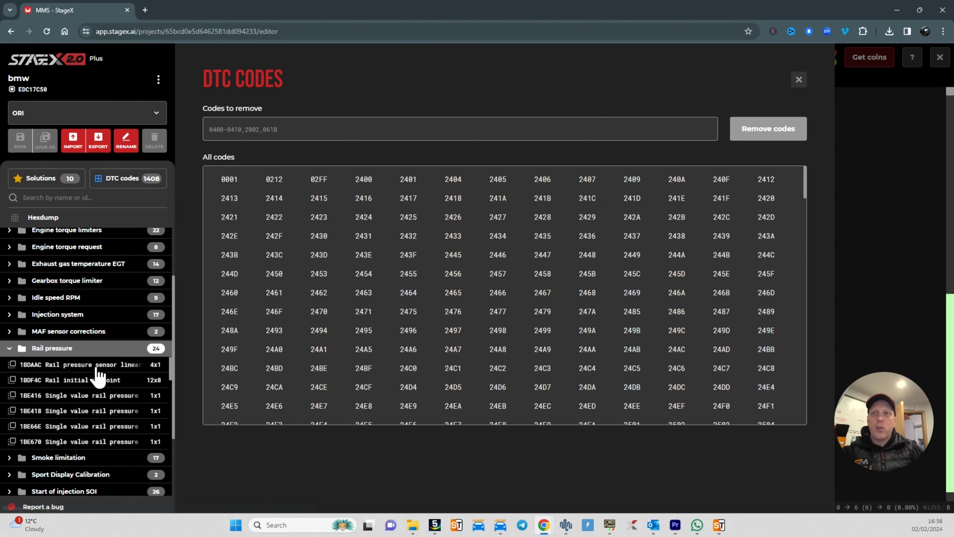